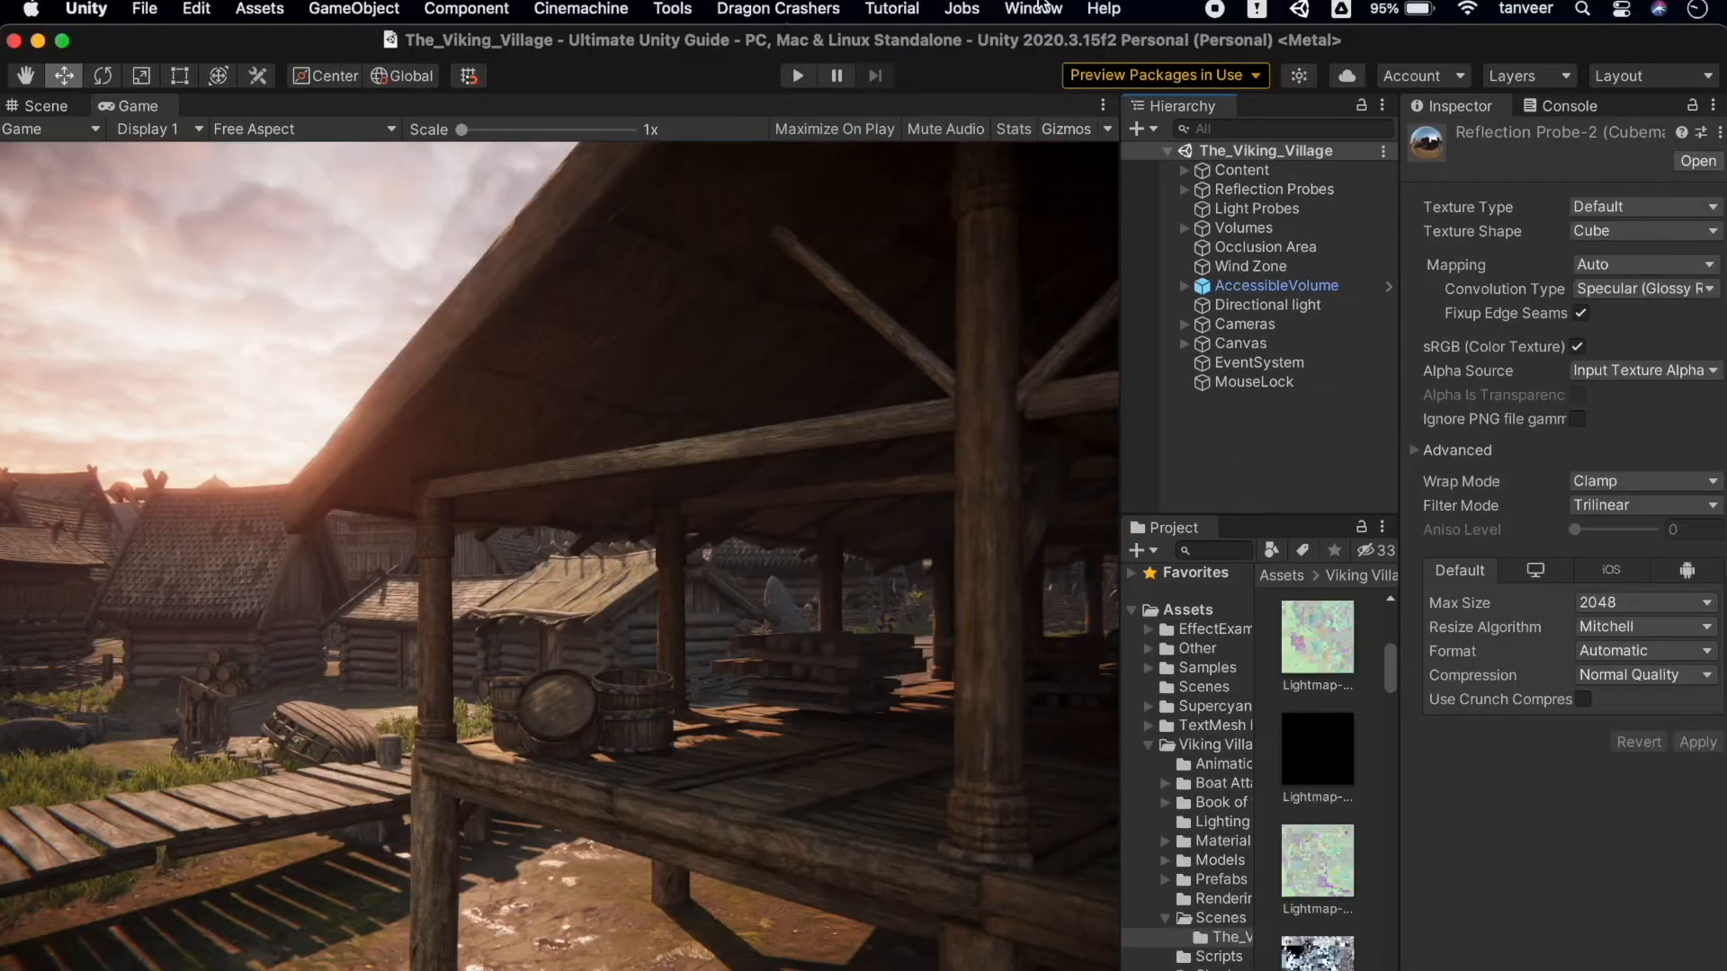
Step: Open the Lighting settings window and dock it beside the Game view, widened enough to read its settings
{"action": "left_click", "coordinate": [1034, 8]}
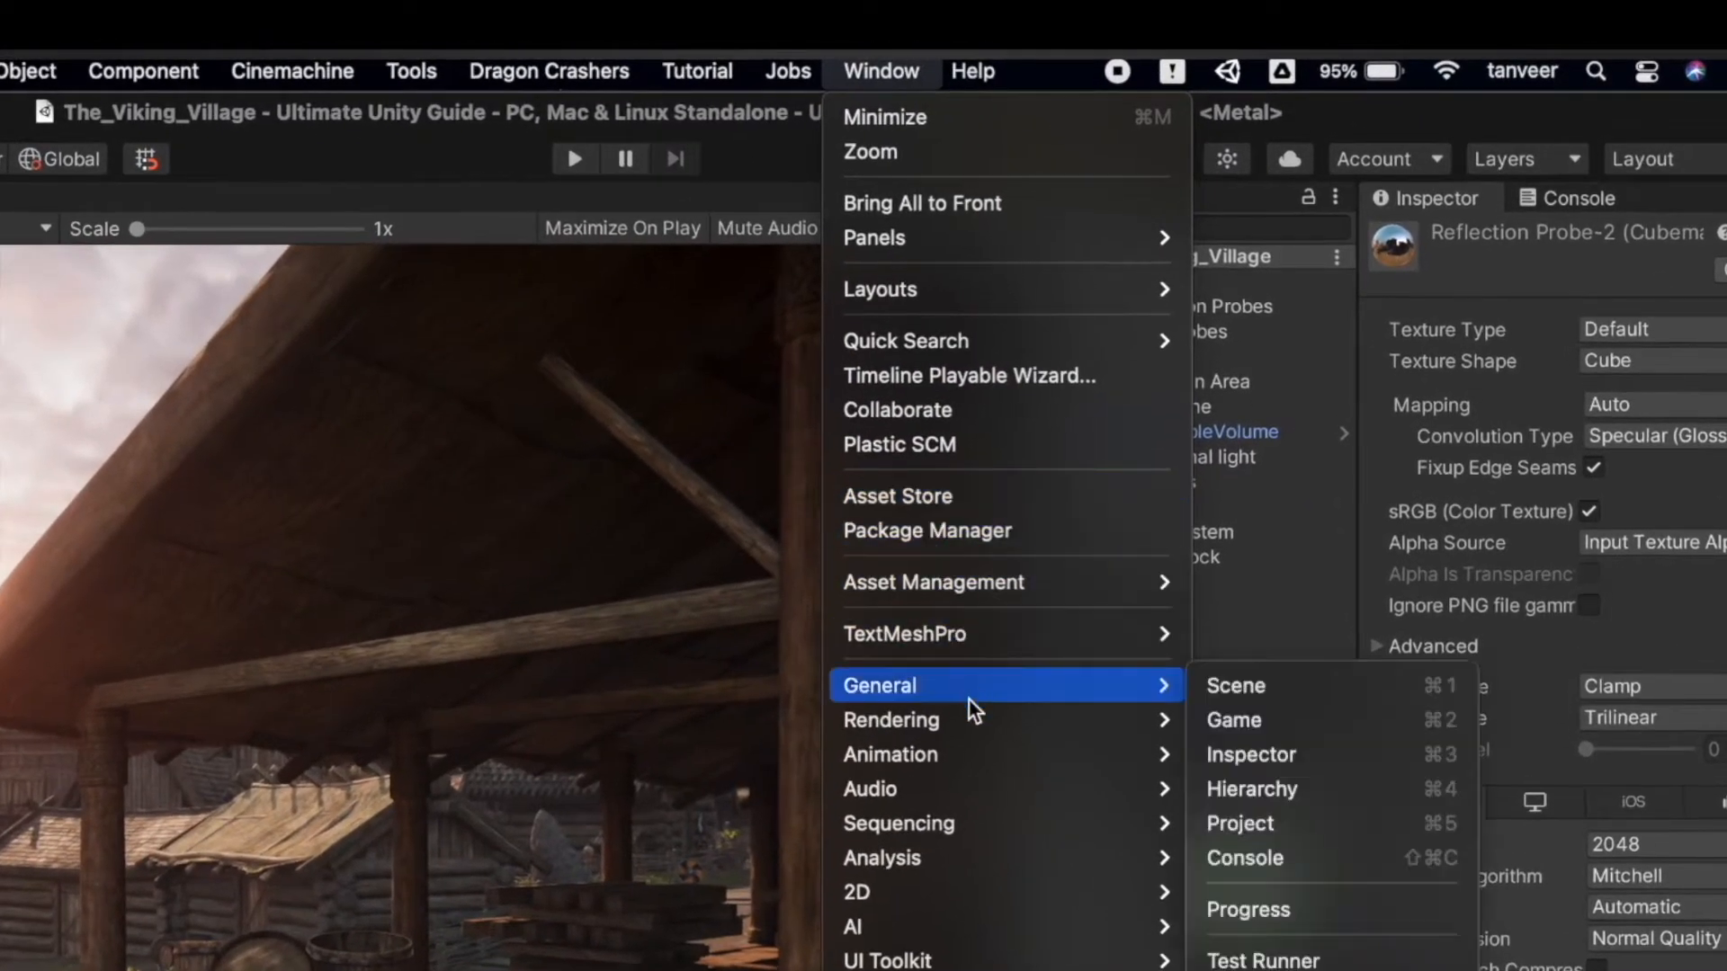
{"action": "mouse_move", "coordinate": [974, 720]}
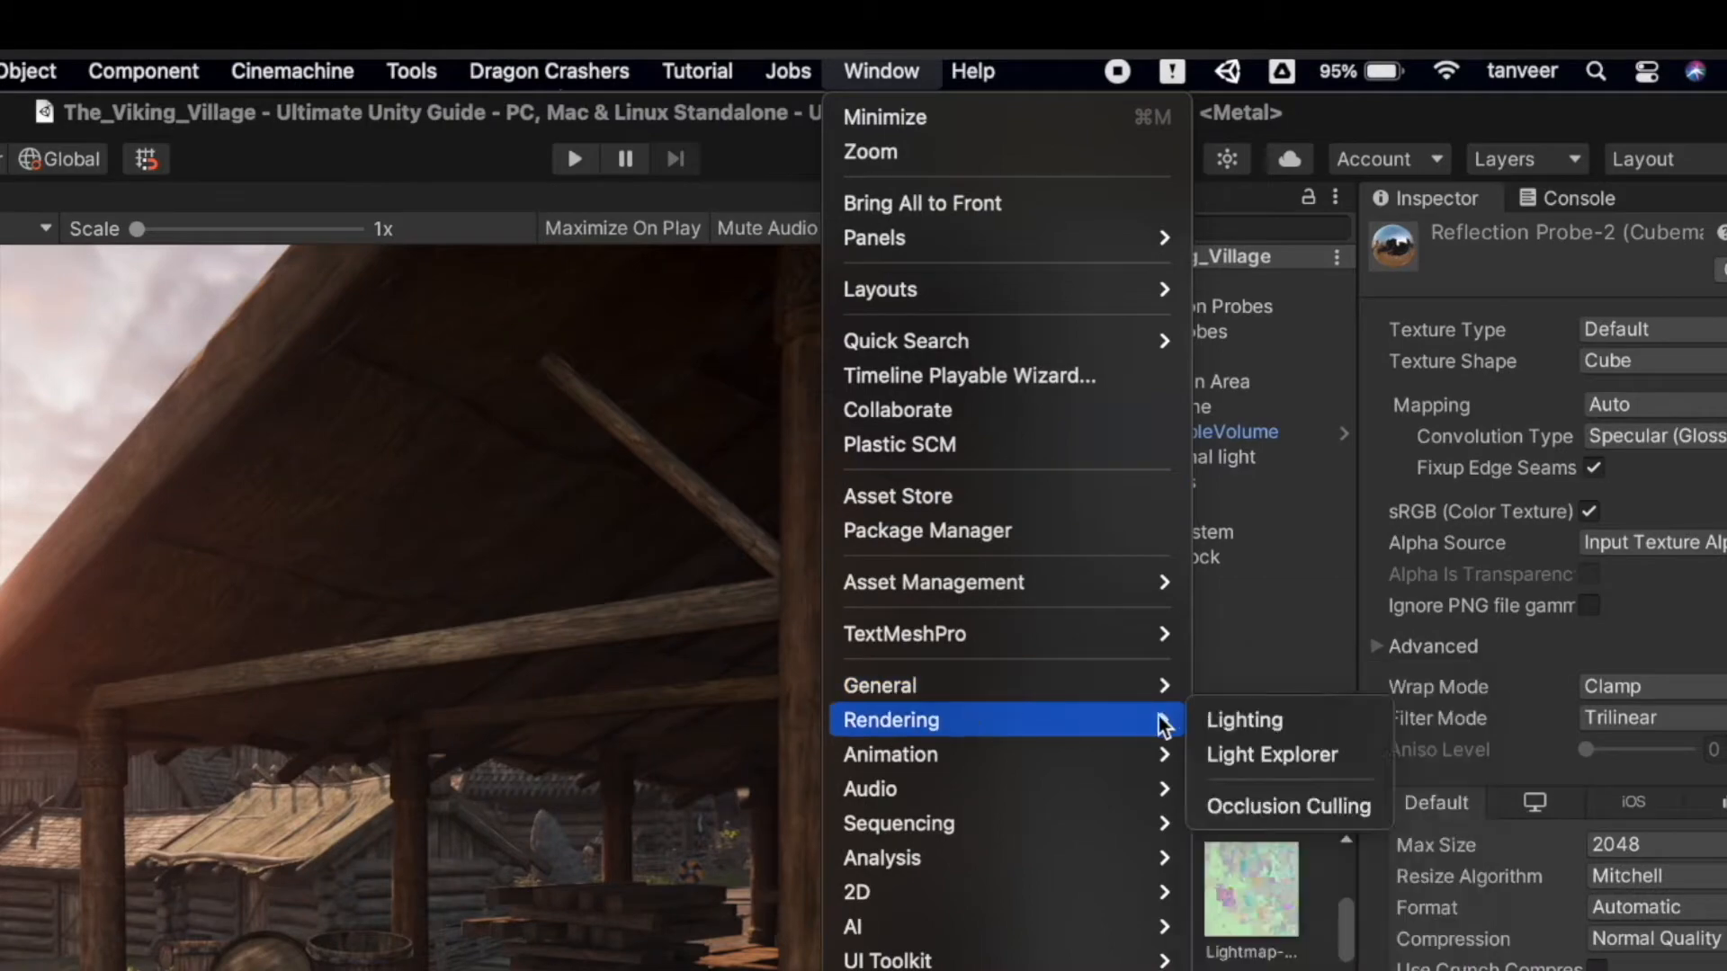
{"action": "left_click", "coordinate": [1277, 719]}
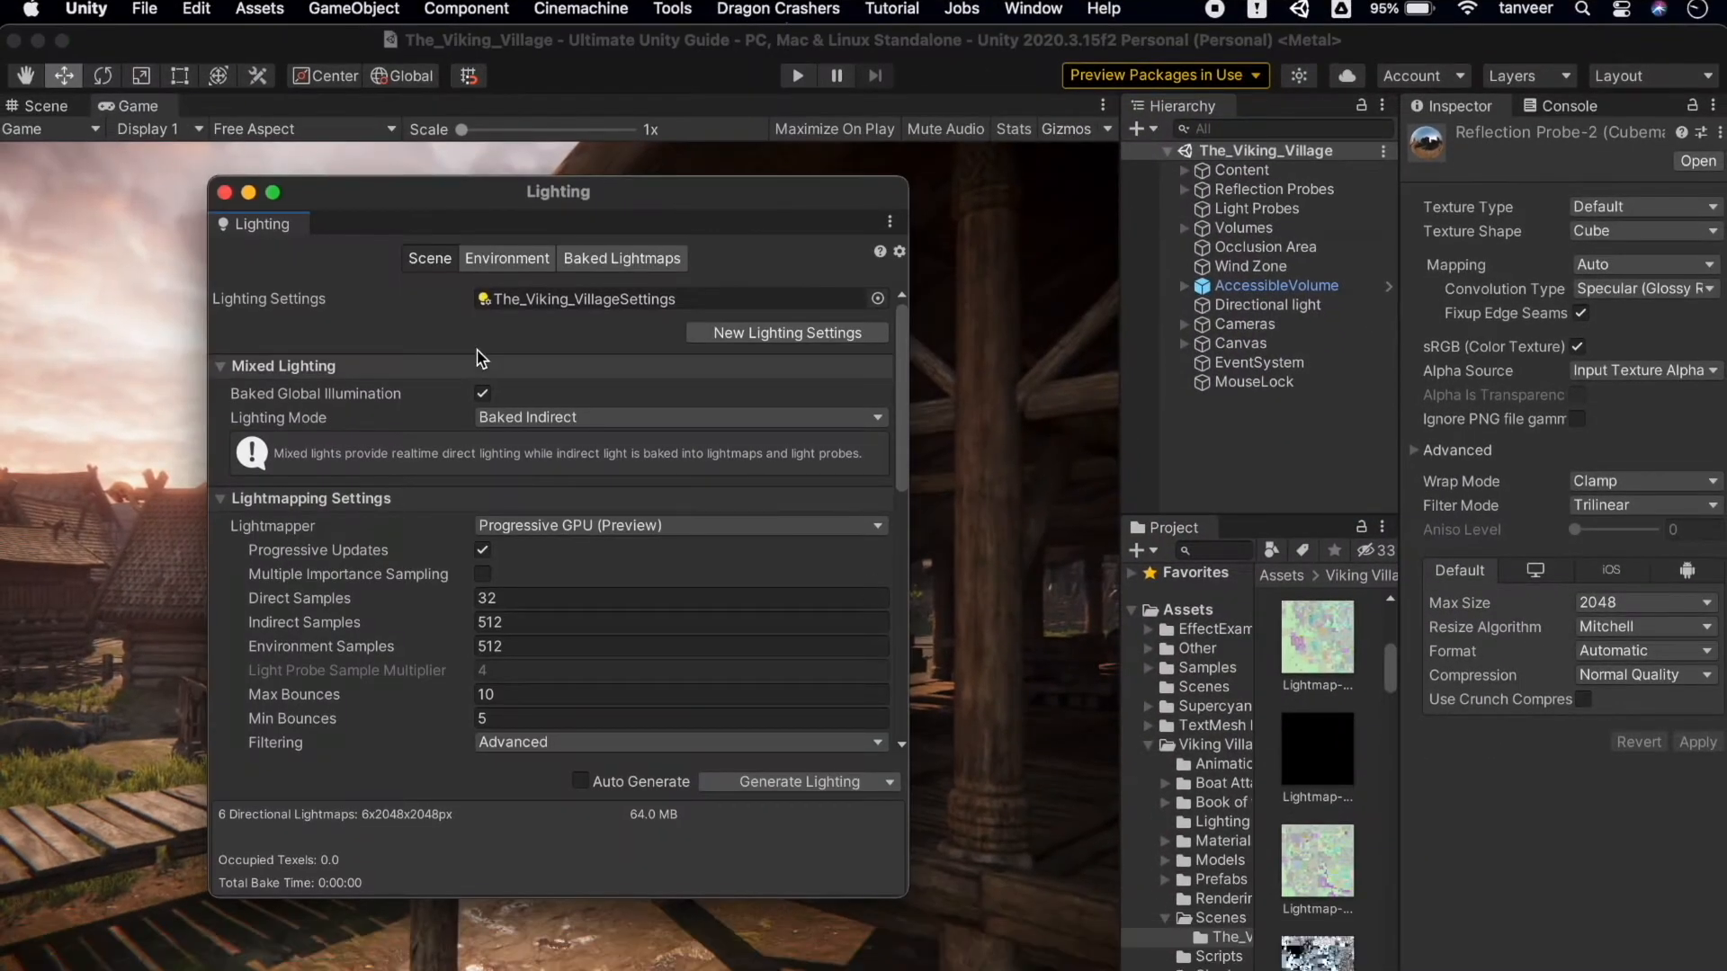
{"action": "left_click_drag", "start_coordinate": [269, 225], "coordinate": [1065, 256]}
{"action": "left_click_drag", "start_coordinate": [648, 375], "coordinate": [404, 353]}
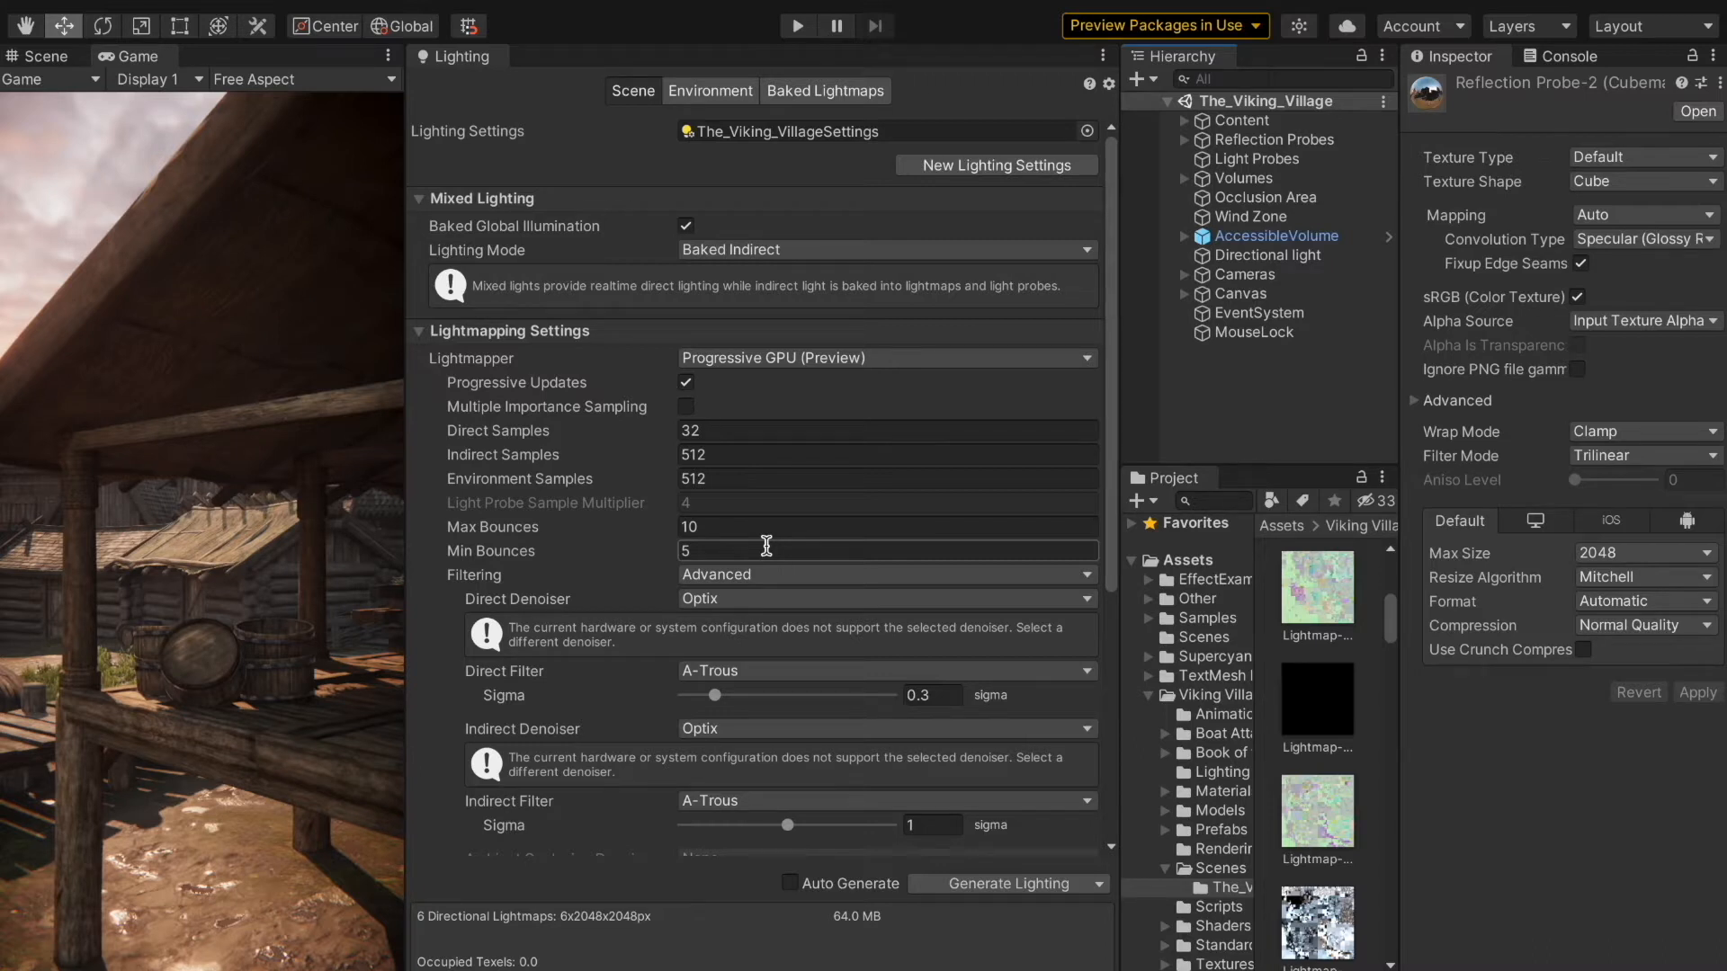
Step: Examine the available choices for the lightmapper, mixed lighting mode, filtering and direct denoiser in the scene's lighting settings
{"action": "left_click", "coordinate": [1094, 365]}
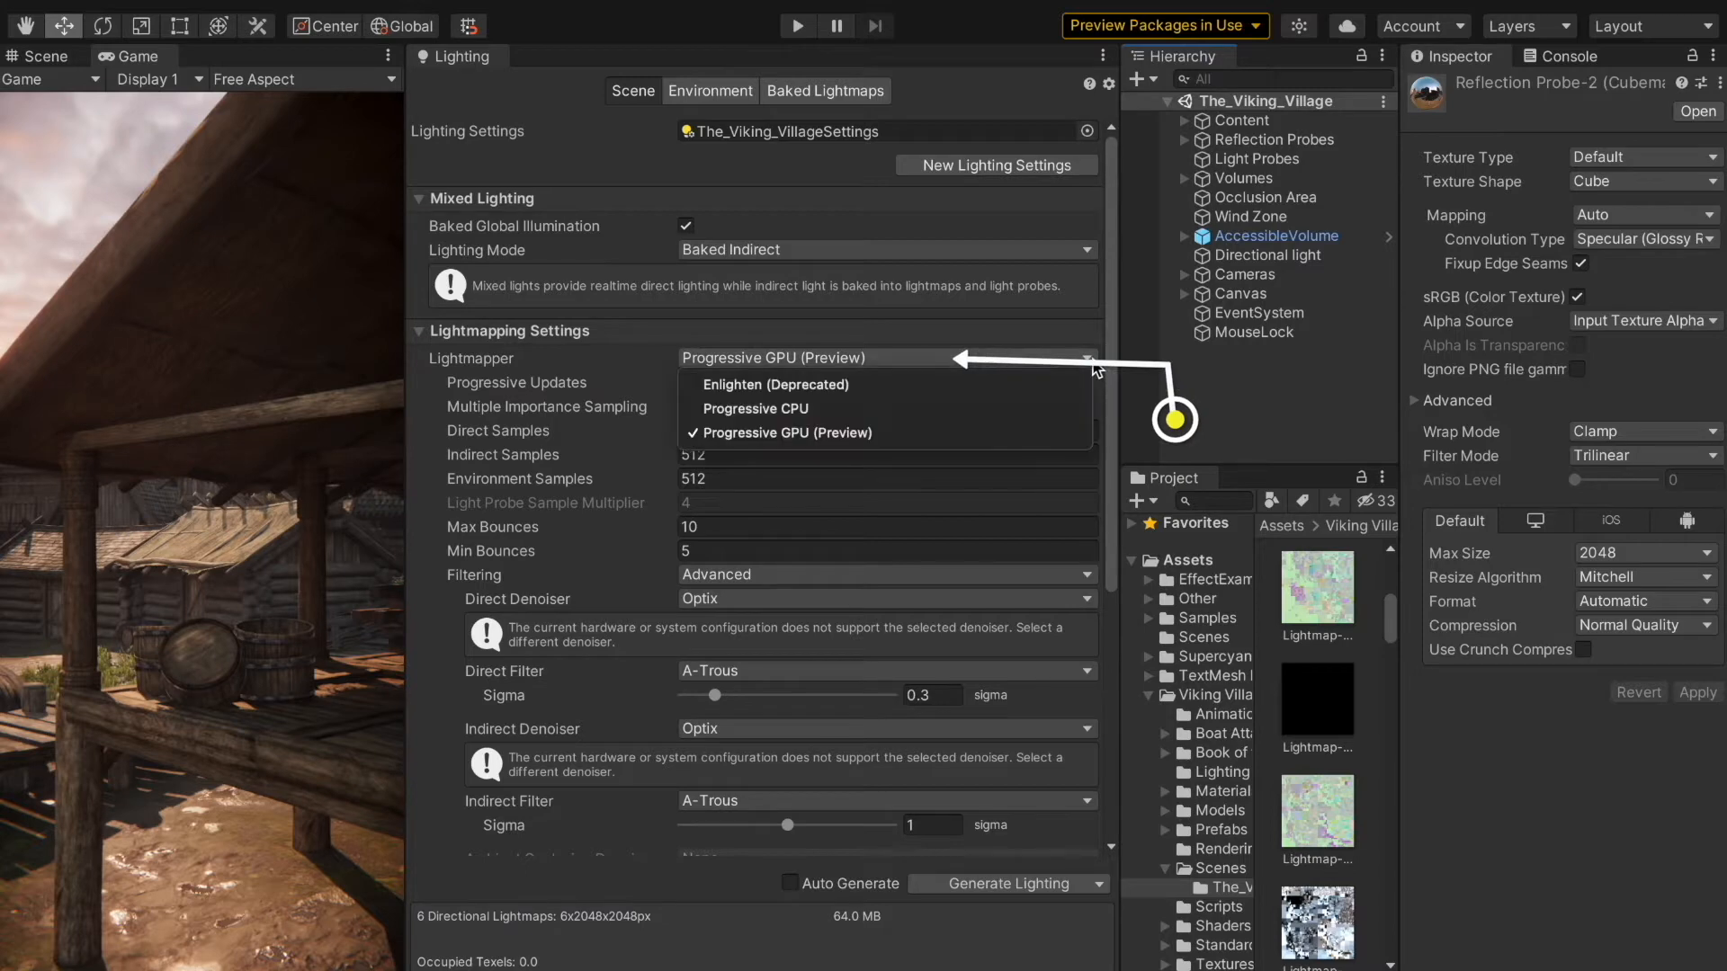
{"action": "left_click", "coordinate": [1085, 364]}
{"action": "left_click", "coordinate": [1087, 251]}
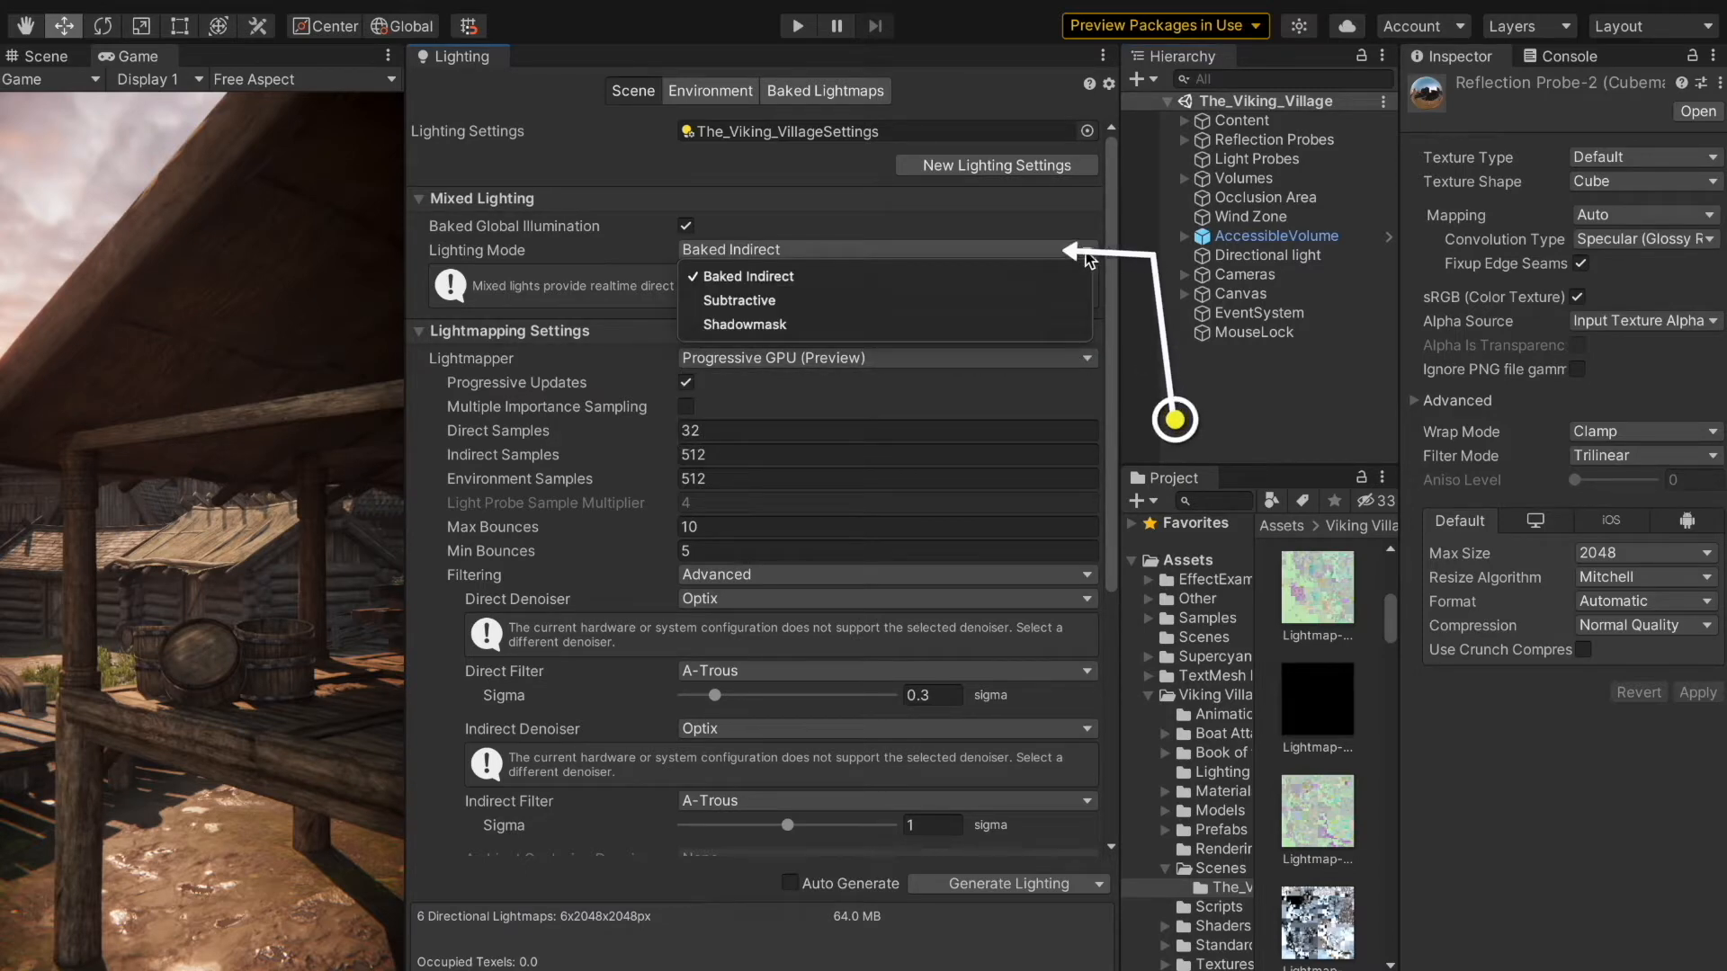
{"action": "left_click", "coordinate": [1084, 251]}
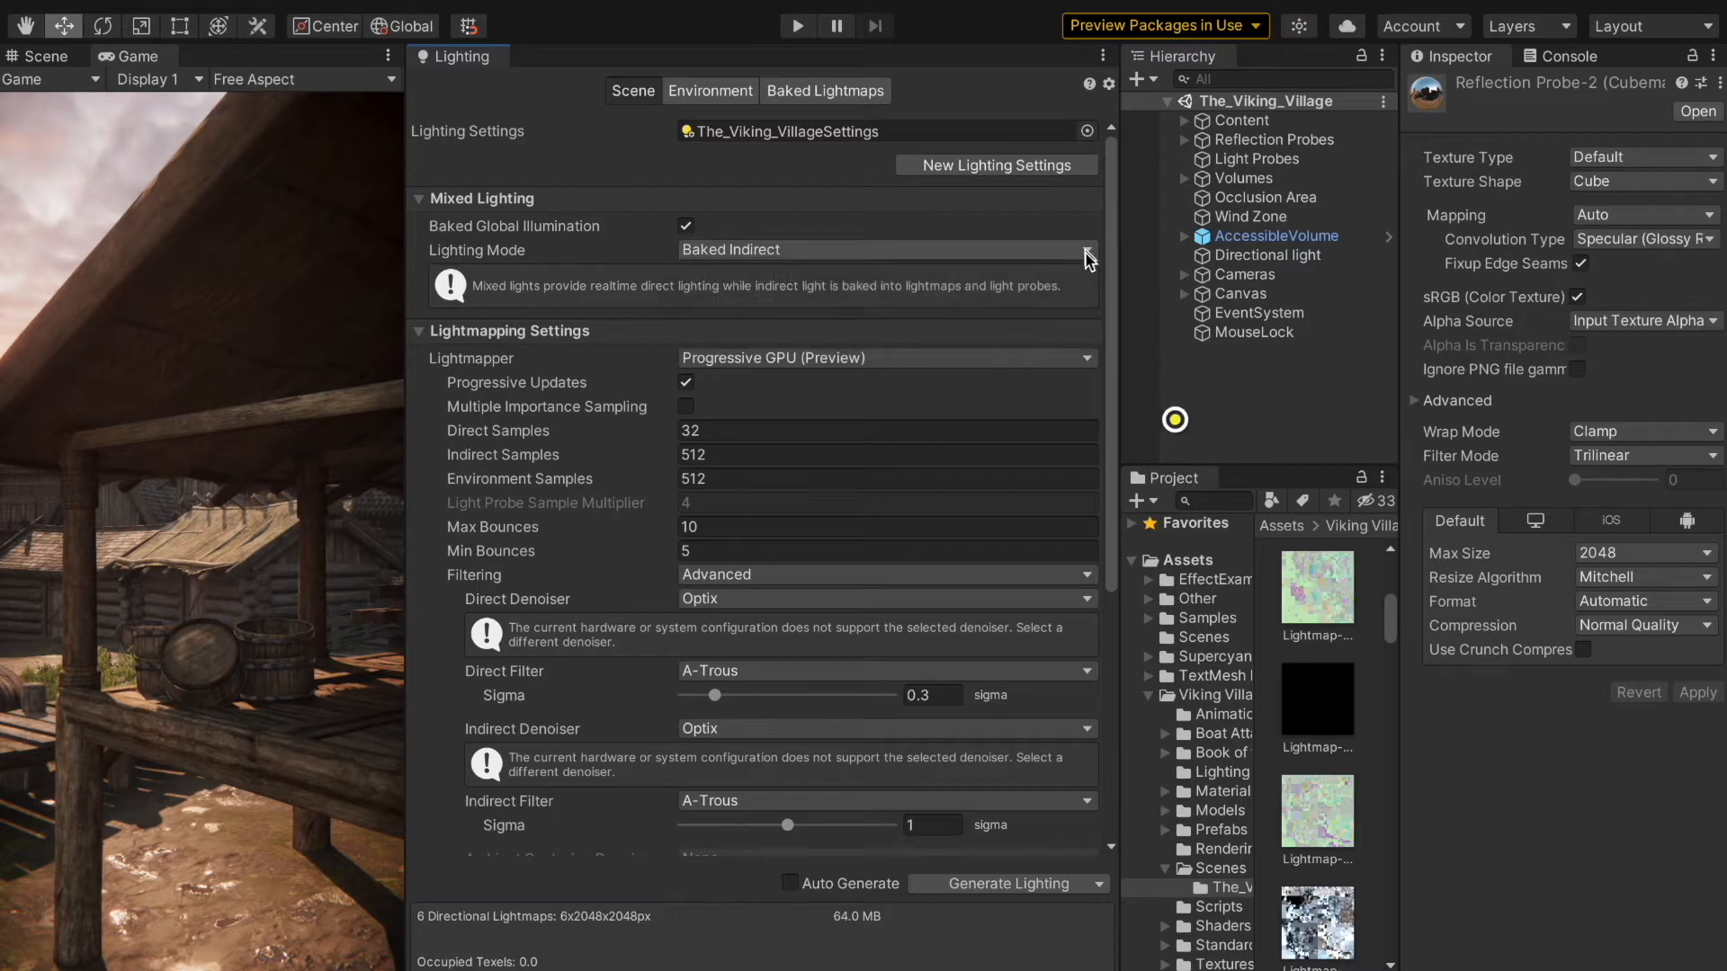
{"action": "left_click", "coordinate": [1092, 358]}
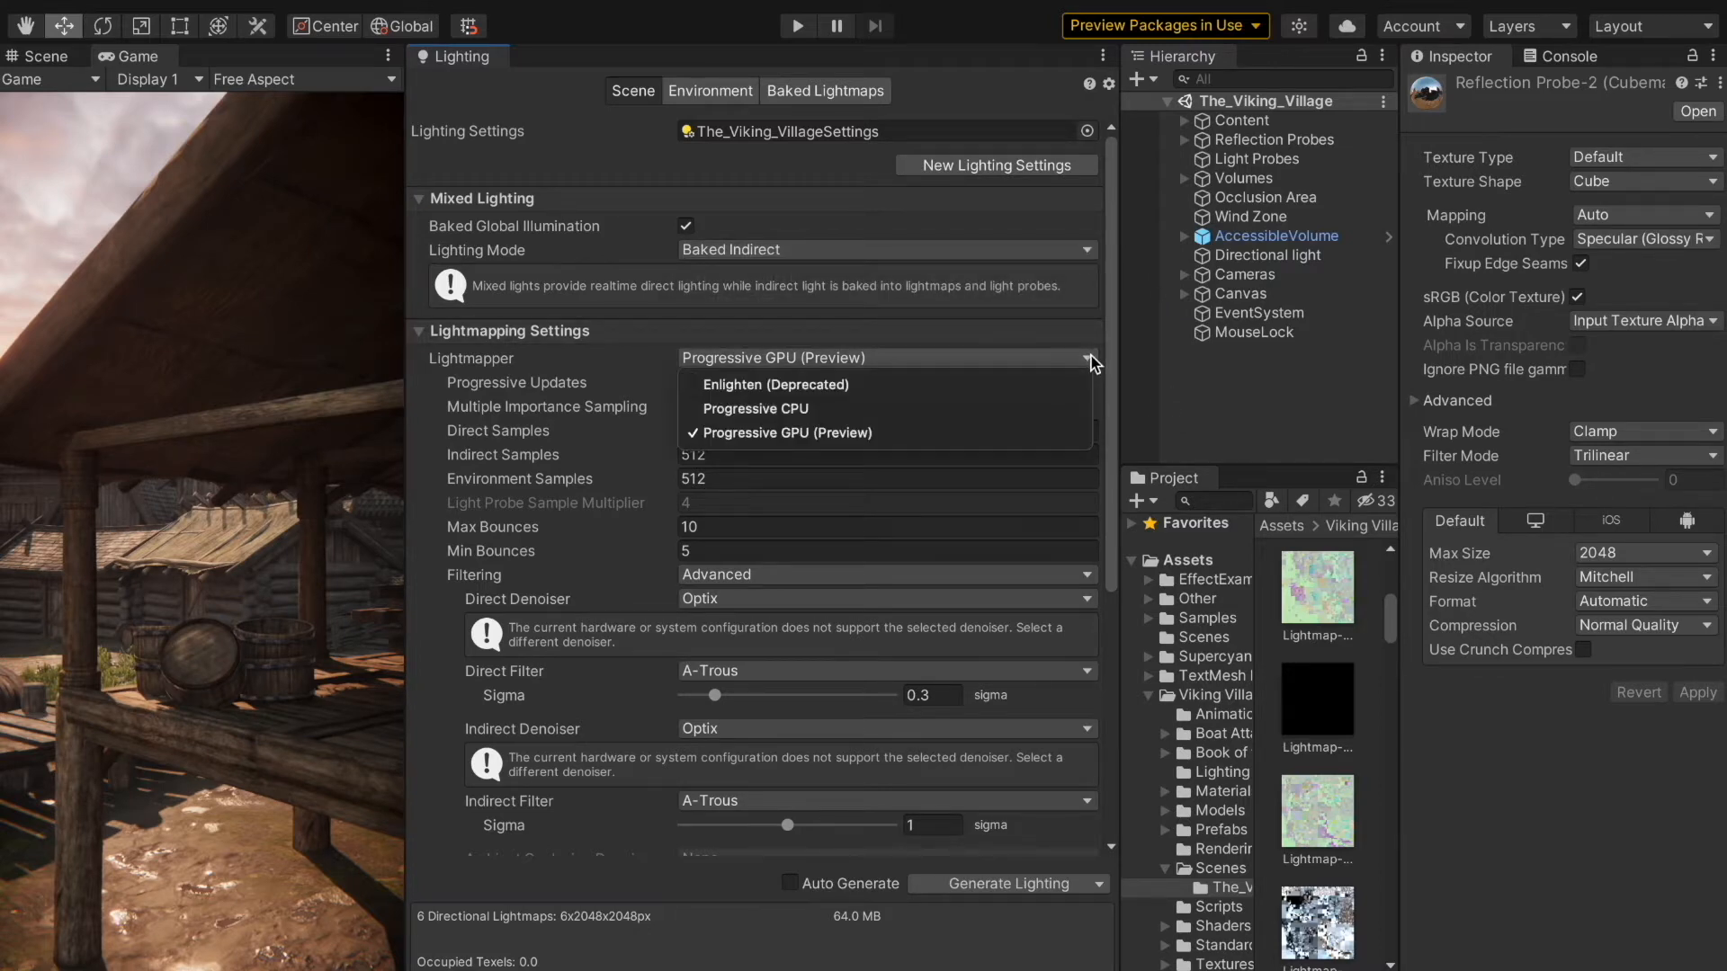
{"action": "left_click", "coordinate": [1092, 358]}
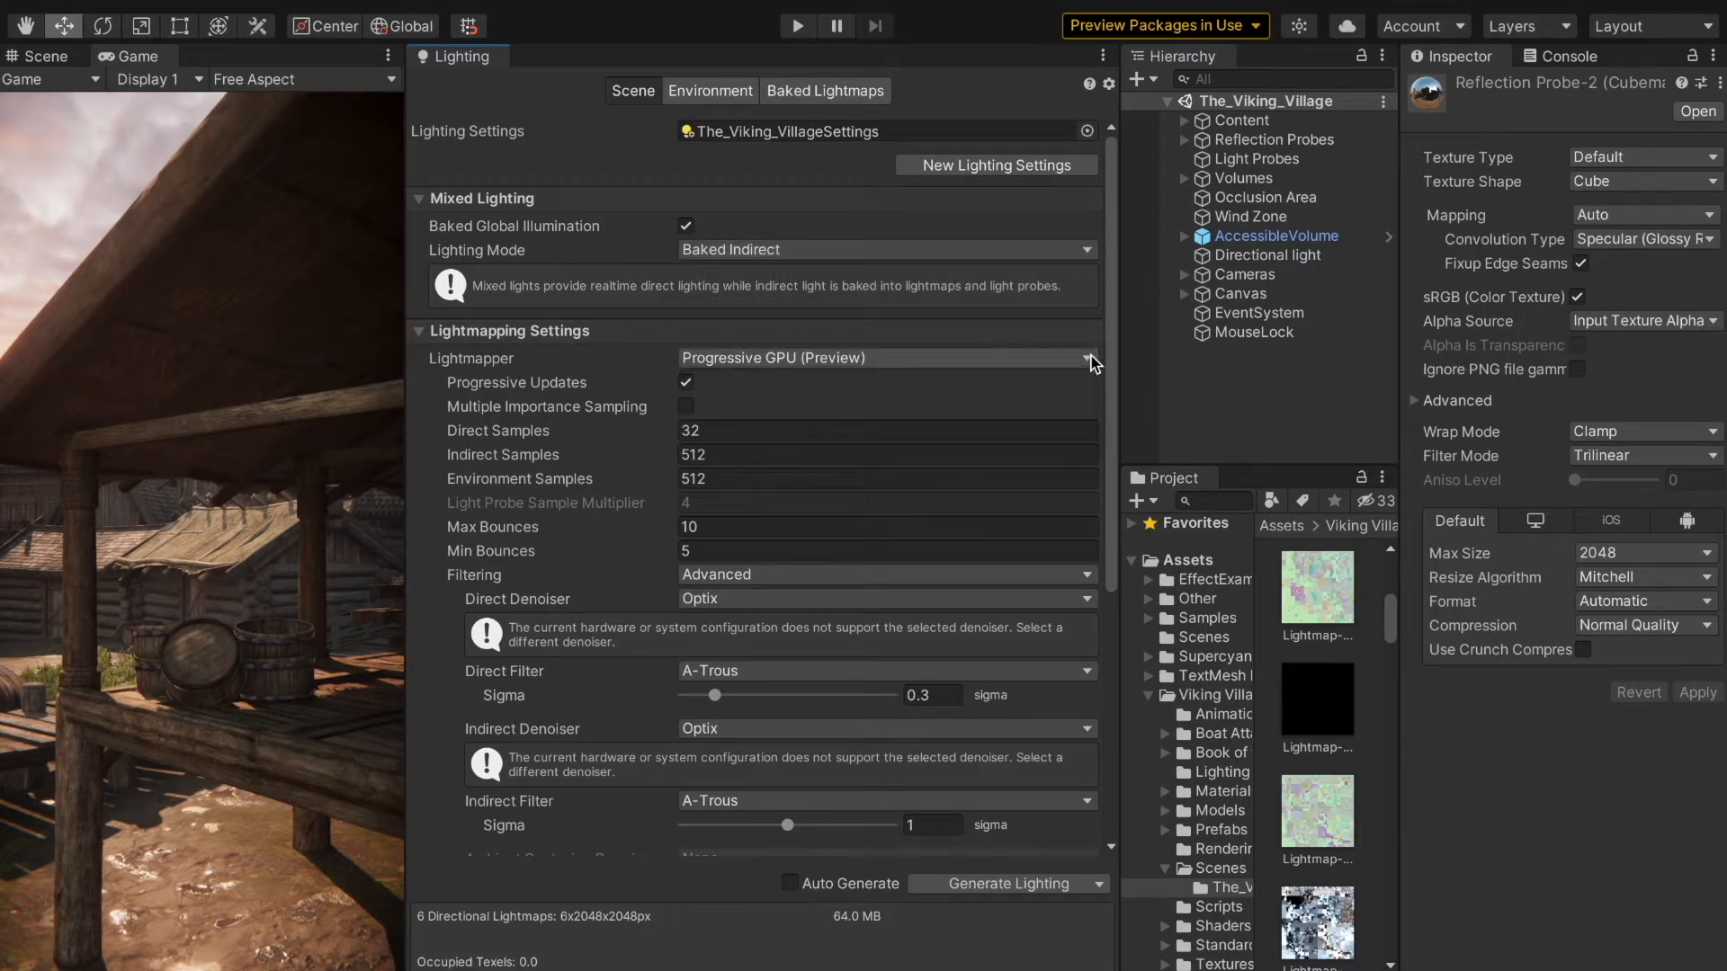
{"action": "left_click", "coordinate": [1087, 577]}
{"action": "left_click", "coordinate": [1087, 586]}
{"action": "left_click", "coordinate": [1075, 601]}
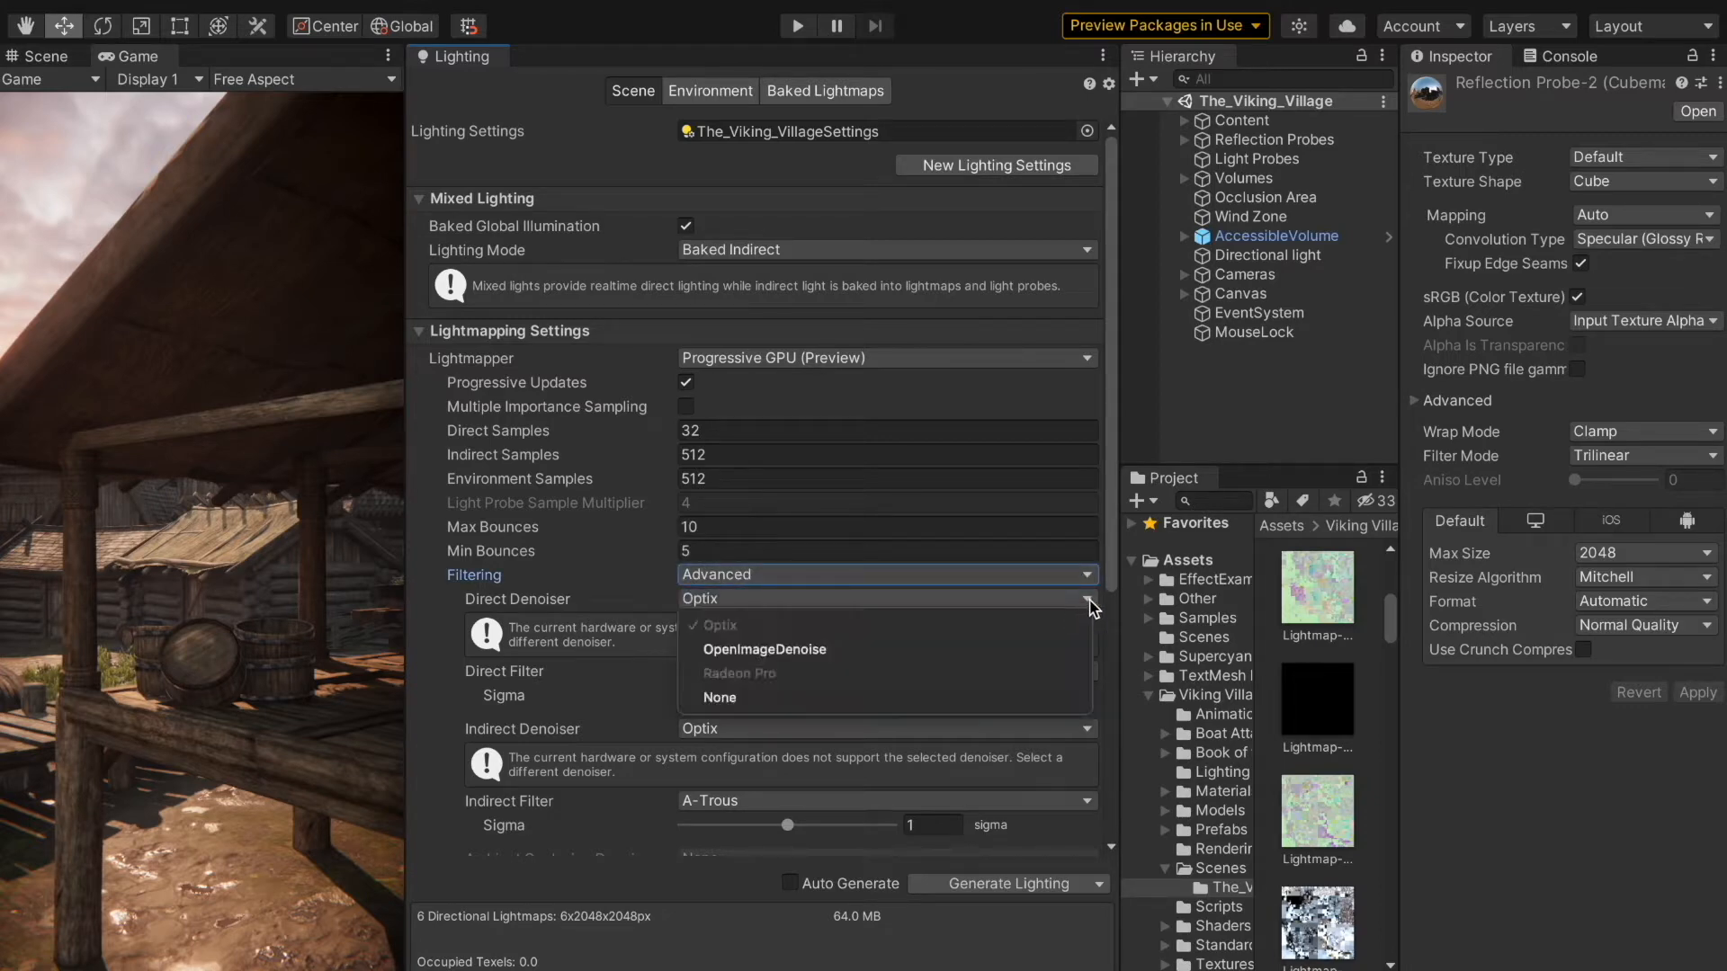
{"action": "left_click", "coordinate": [1089, 604]}
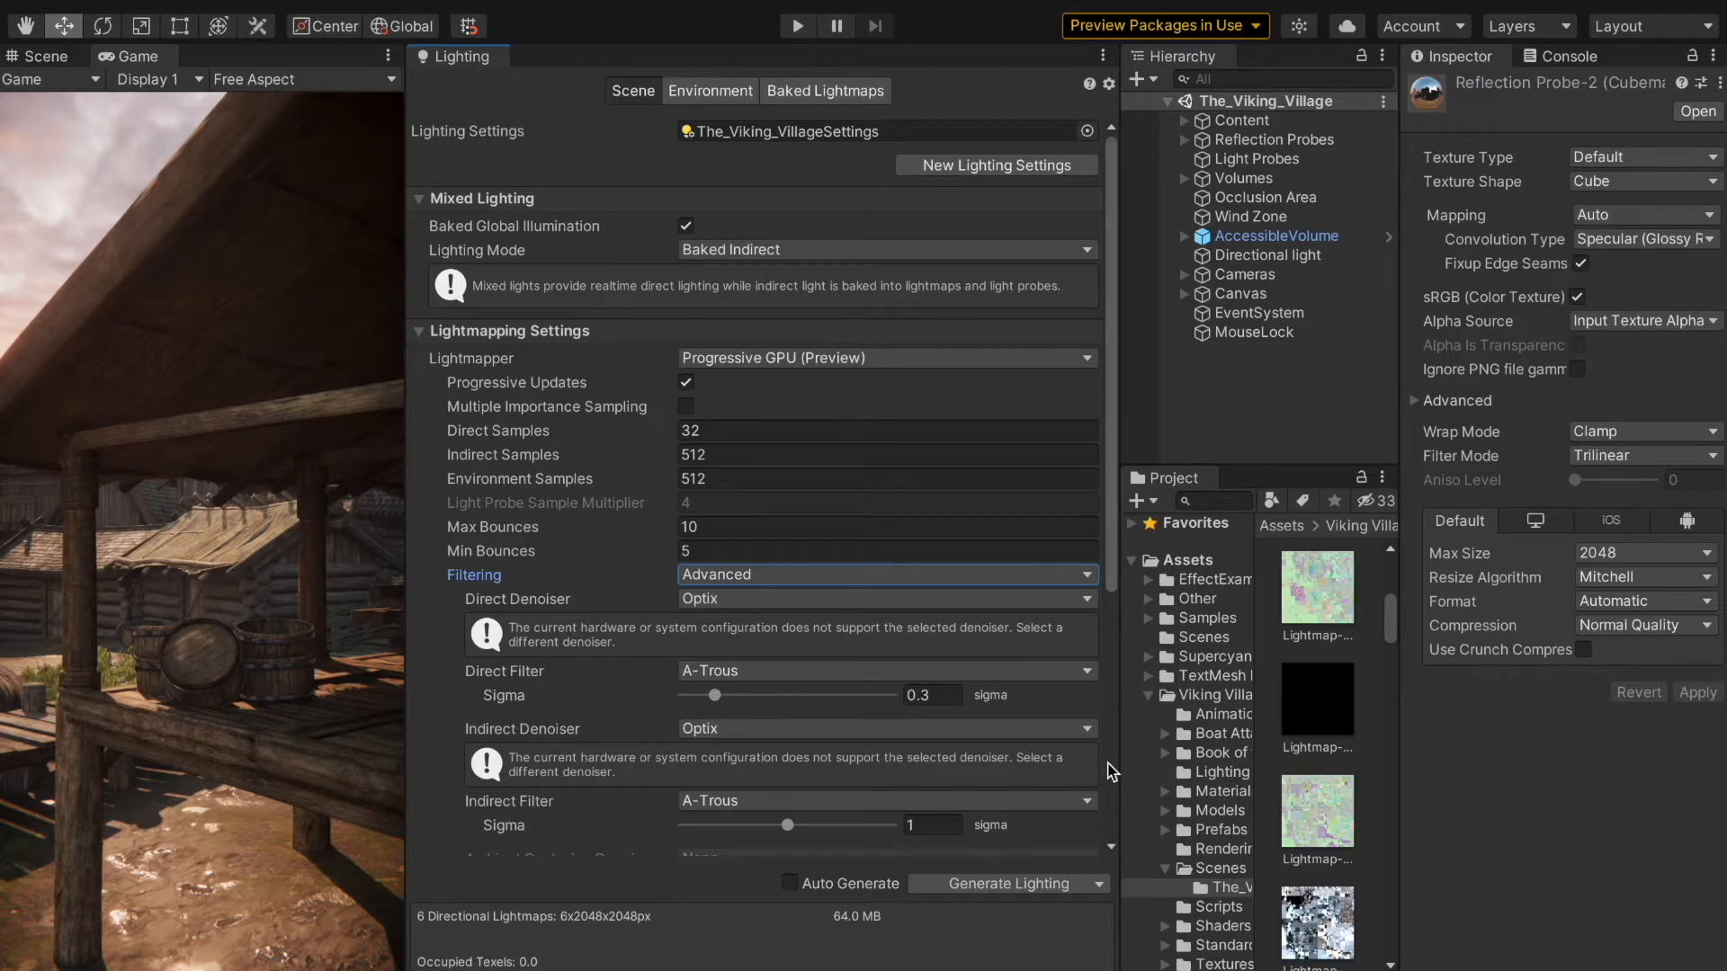
Step: Review the remaining lightmapping and workflow settings and the extra options offered for generating lighting
{"action": "scroll", "coordinate": [1064, 777], "scroll_direction": "down", "scroll_amount": 5}
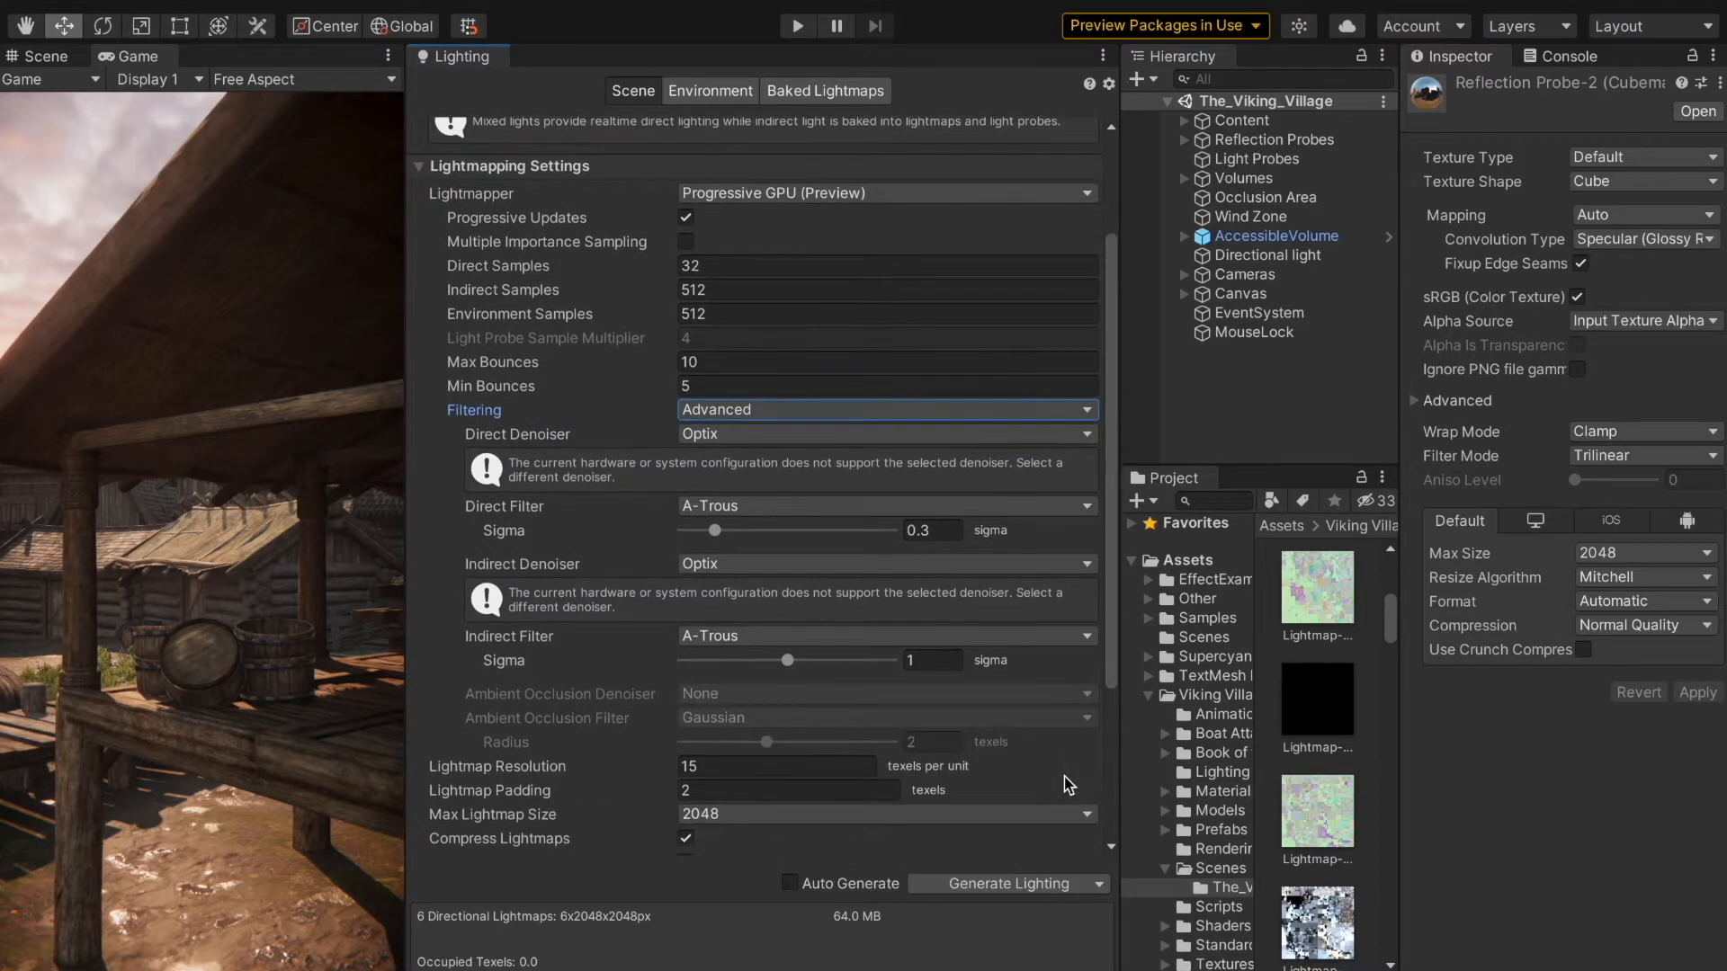
{"action": "scroll", "coordinate": [1067, 782], "scroll_direction": "down", "scroll_amount": 5}
{"action": "scroll", "coordinate": [1065, 779], "scroll_direction": "down", "scroll_amount": 3}
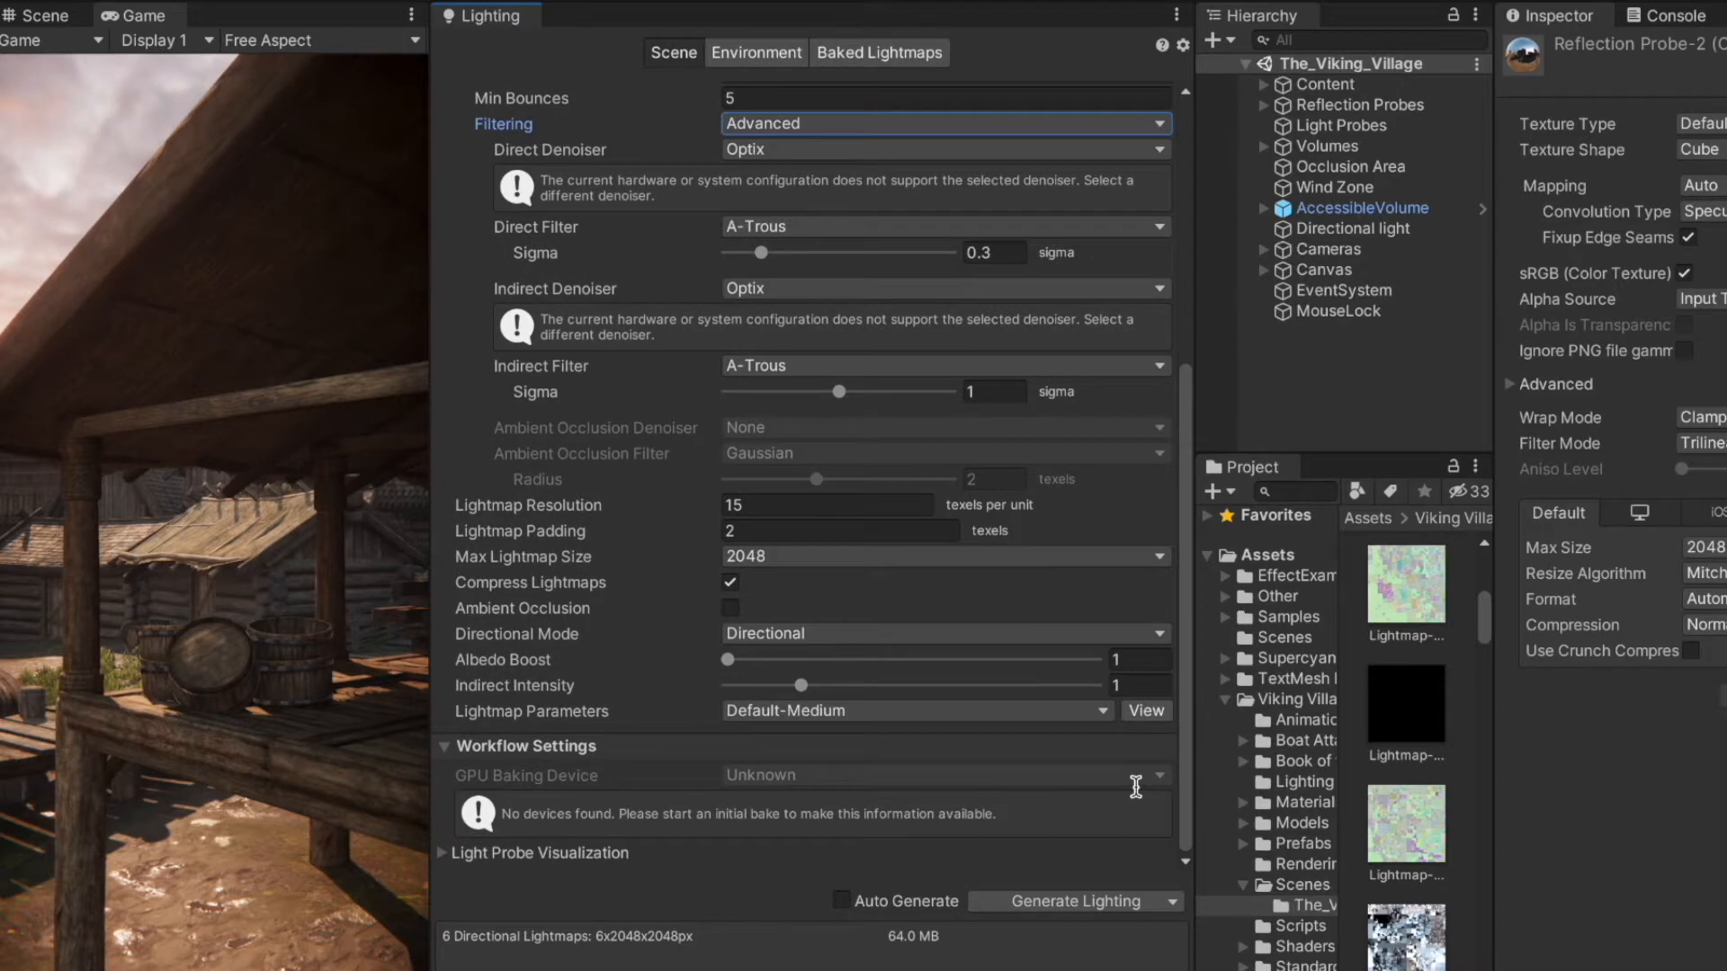
{"action": "left_click", "coordinate": [1171, 903]}
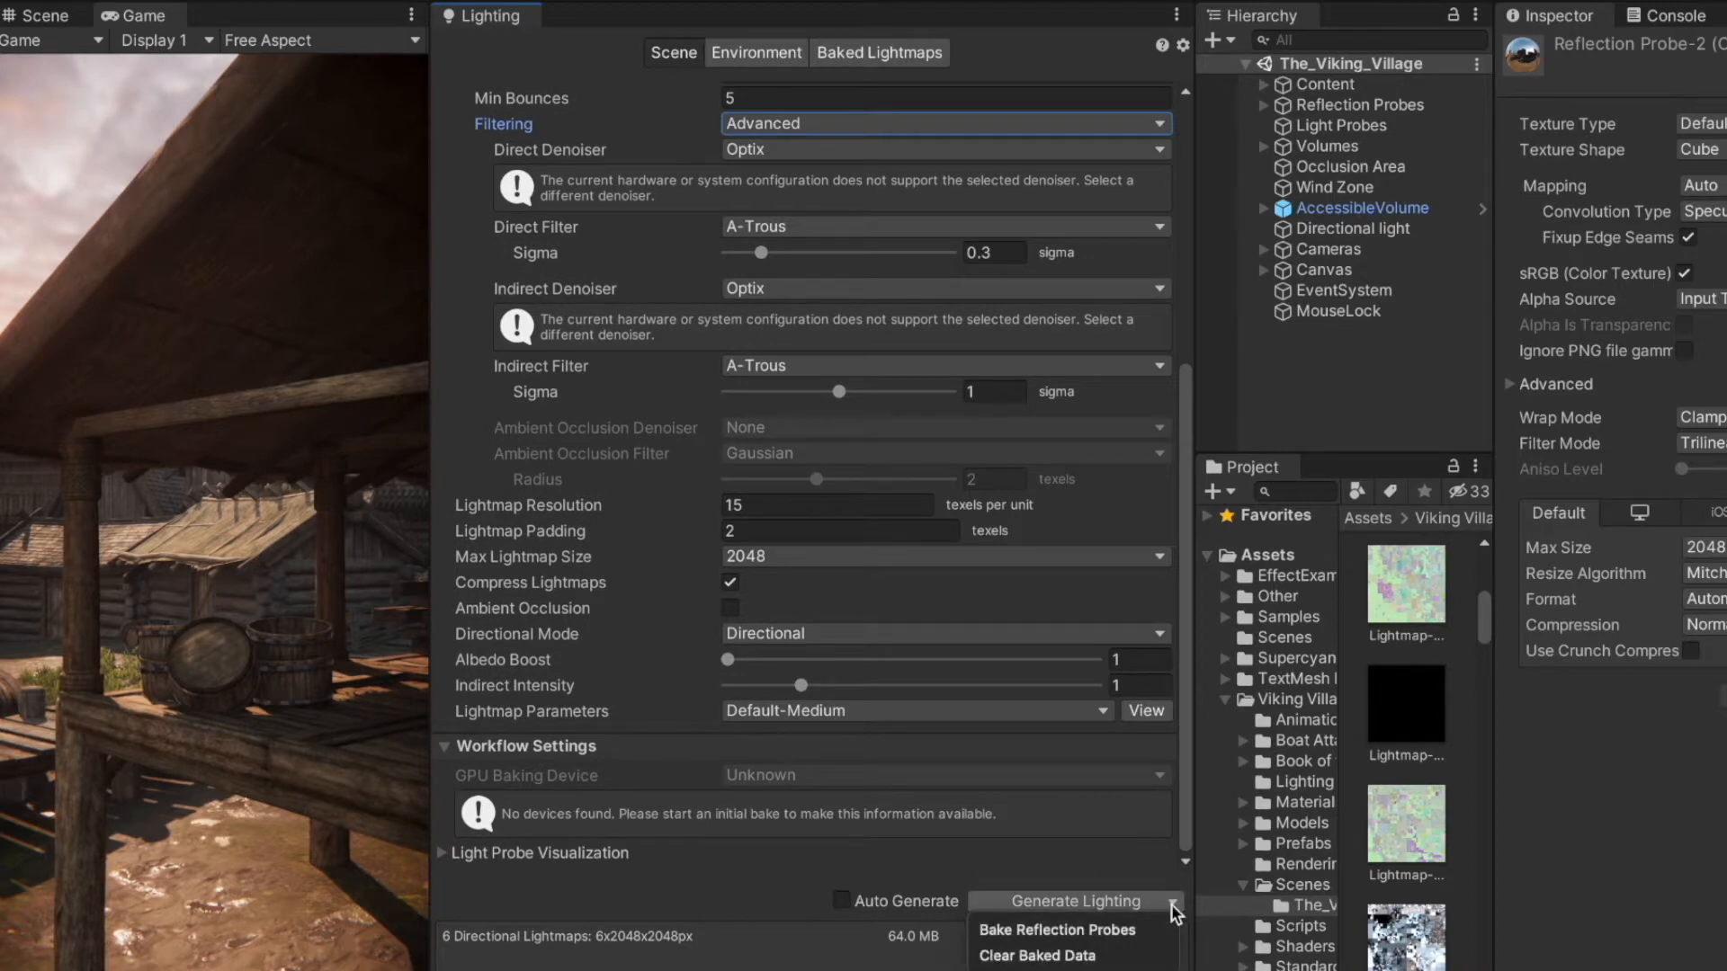
{"action": "left_click", "coordinate": [1172, 904]}
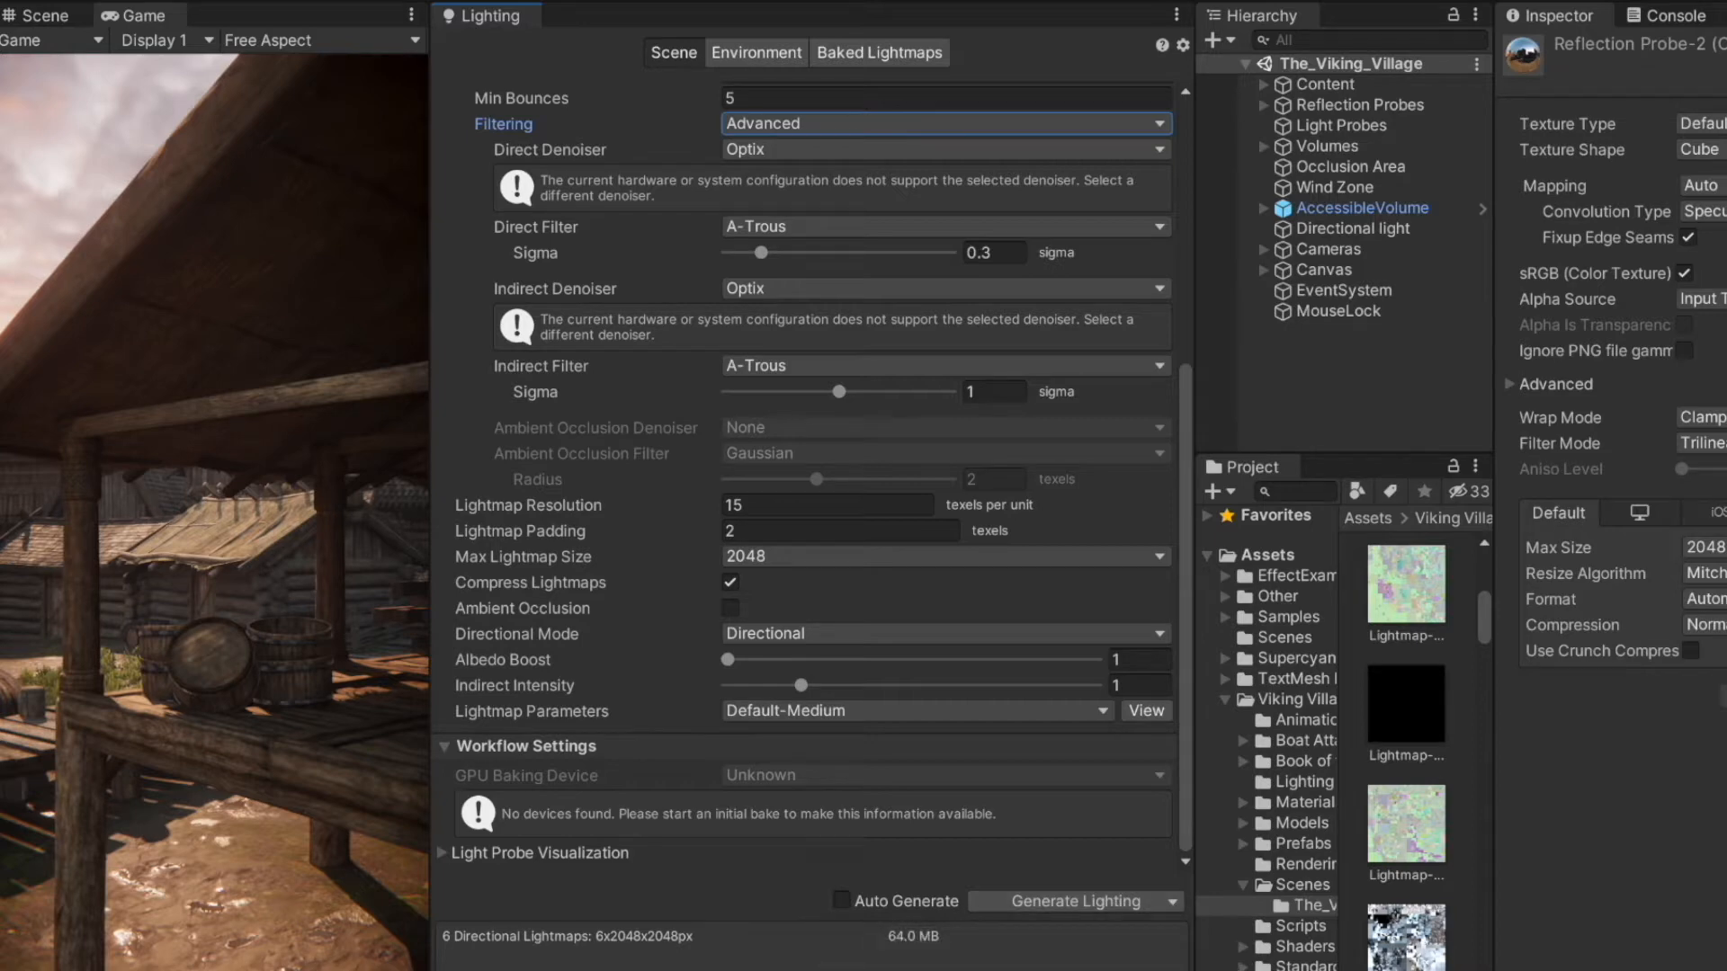
Step: Examine the Environment lighting settings and the list of baked lightmaps, and return to the Scene lighting settings
{"action": "left_click", "coordinate": [765, 52]}
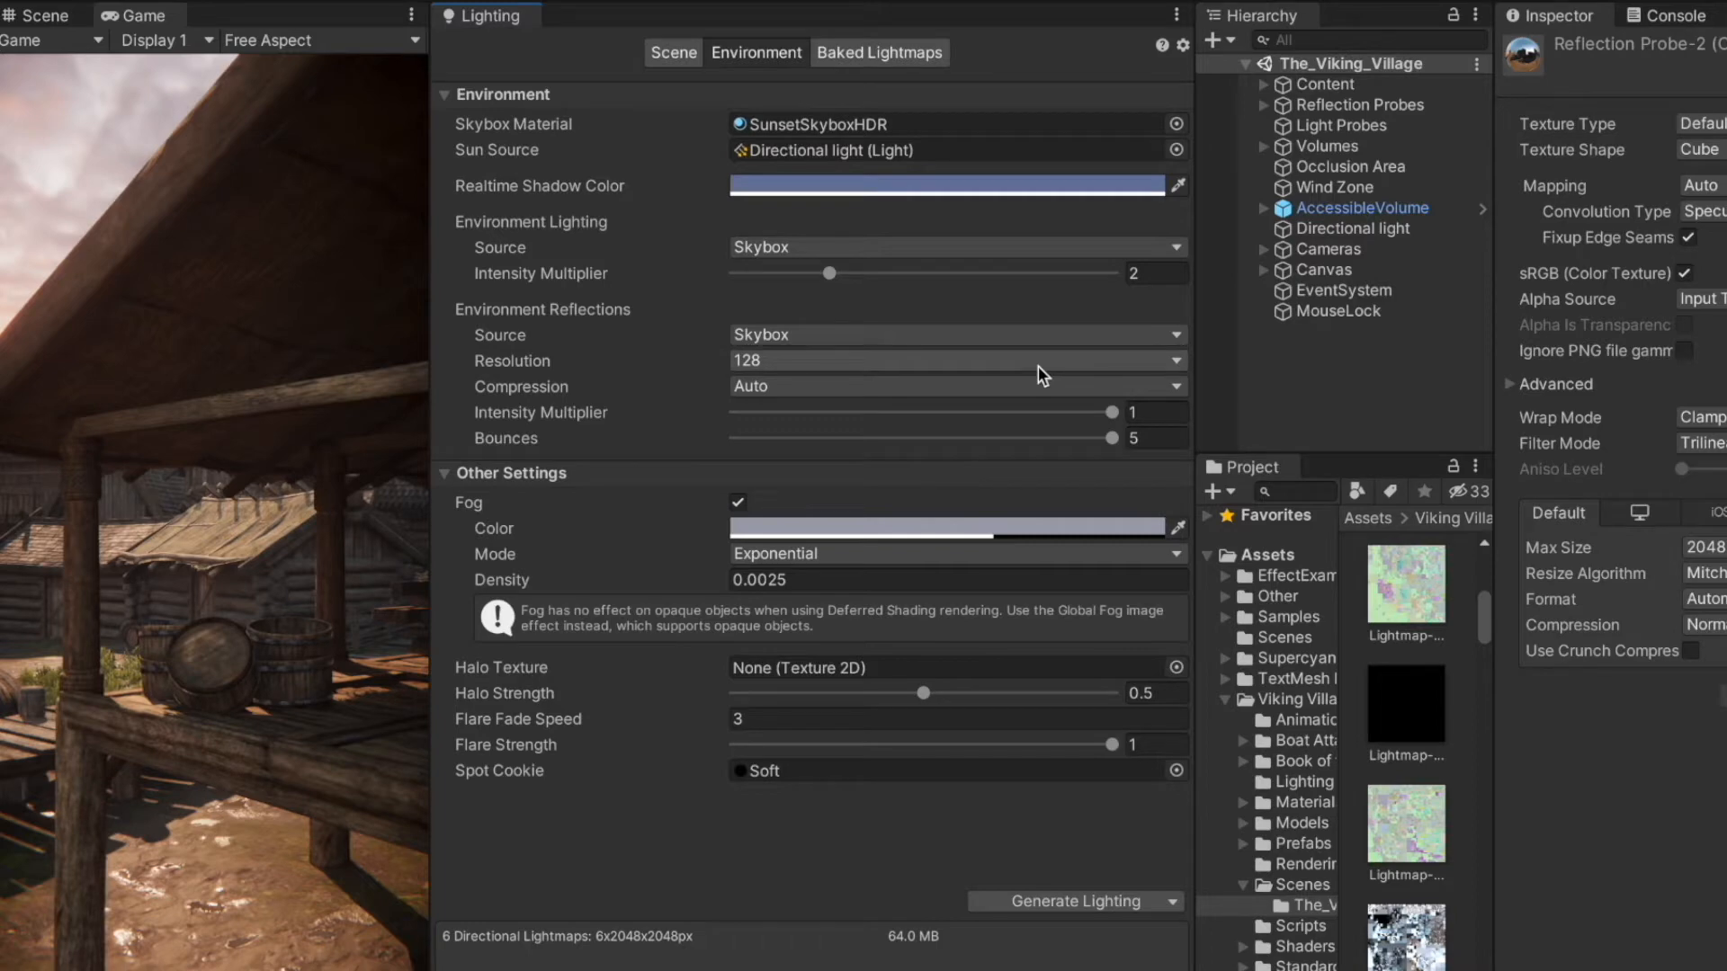
{"action": "left_click", "coordinate": [893, 56]}
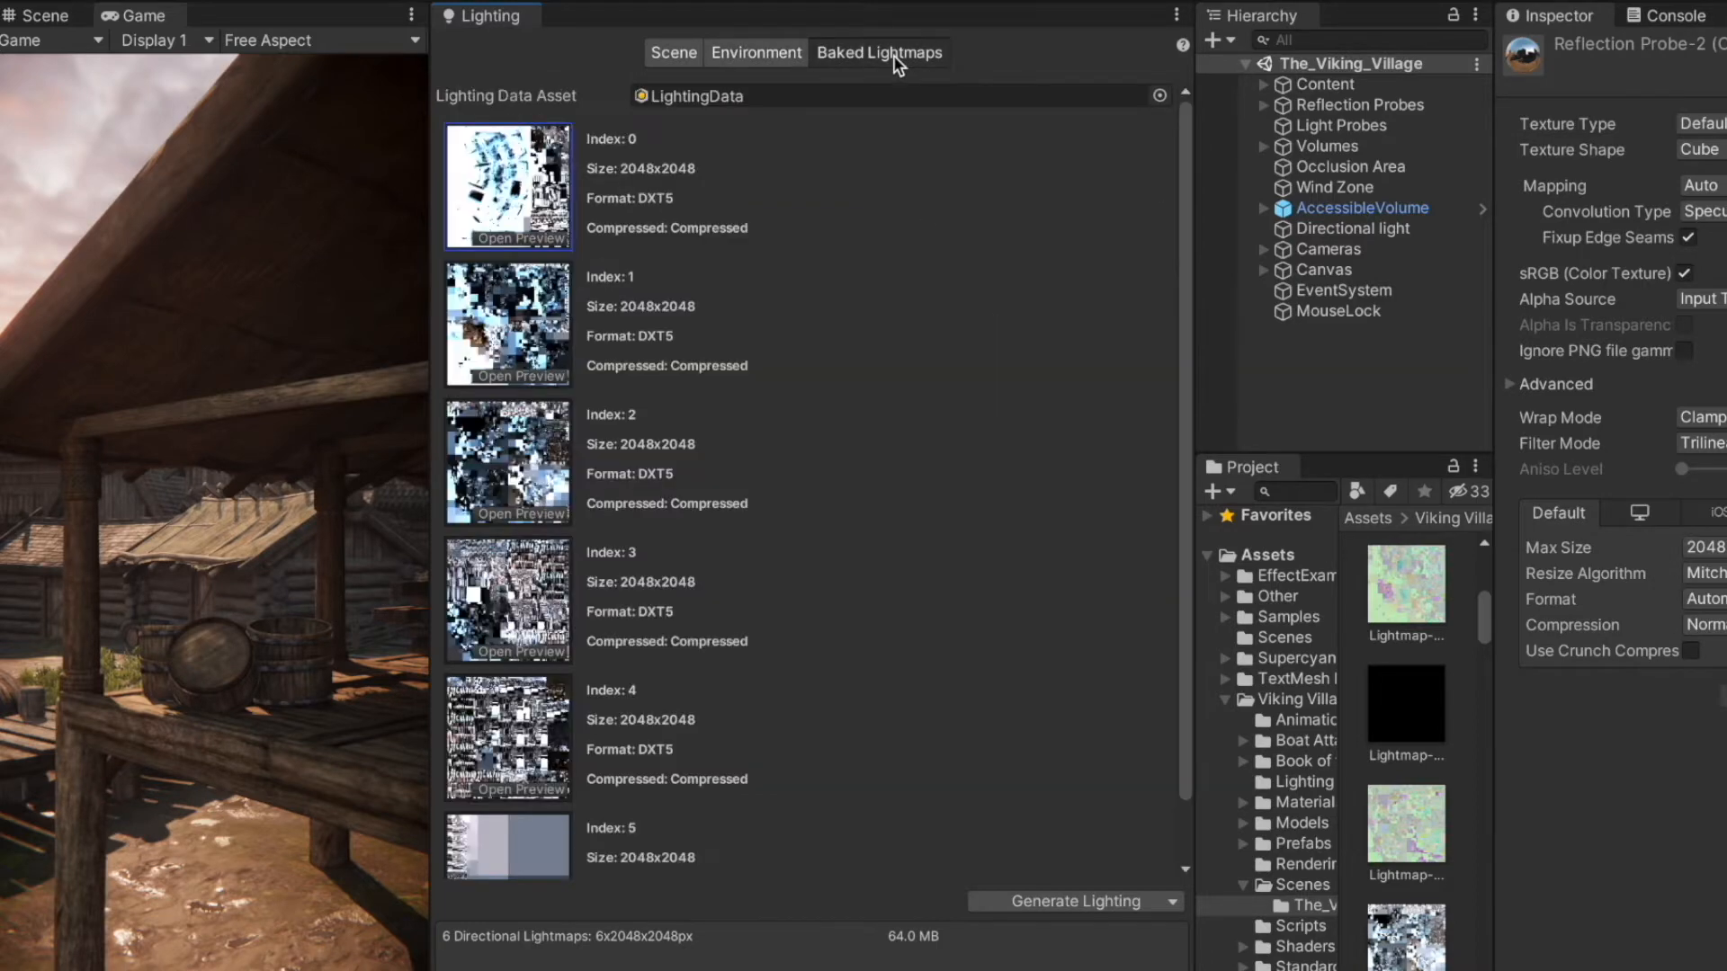
{"action": "scroll", "coordinate": [1022, 384], "scroll_direction": "down", "scroll_amount": 2}
{"action": "scroll", "coordinate": [1026, 393], "scroll_direction": "up", "scroll_amount": 2}
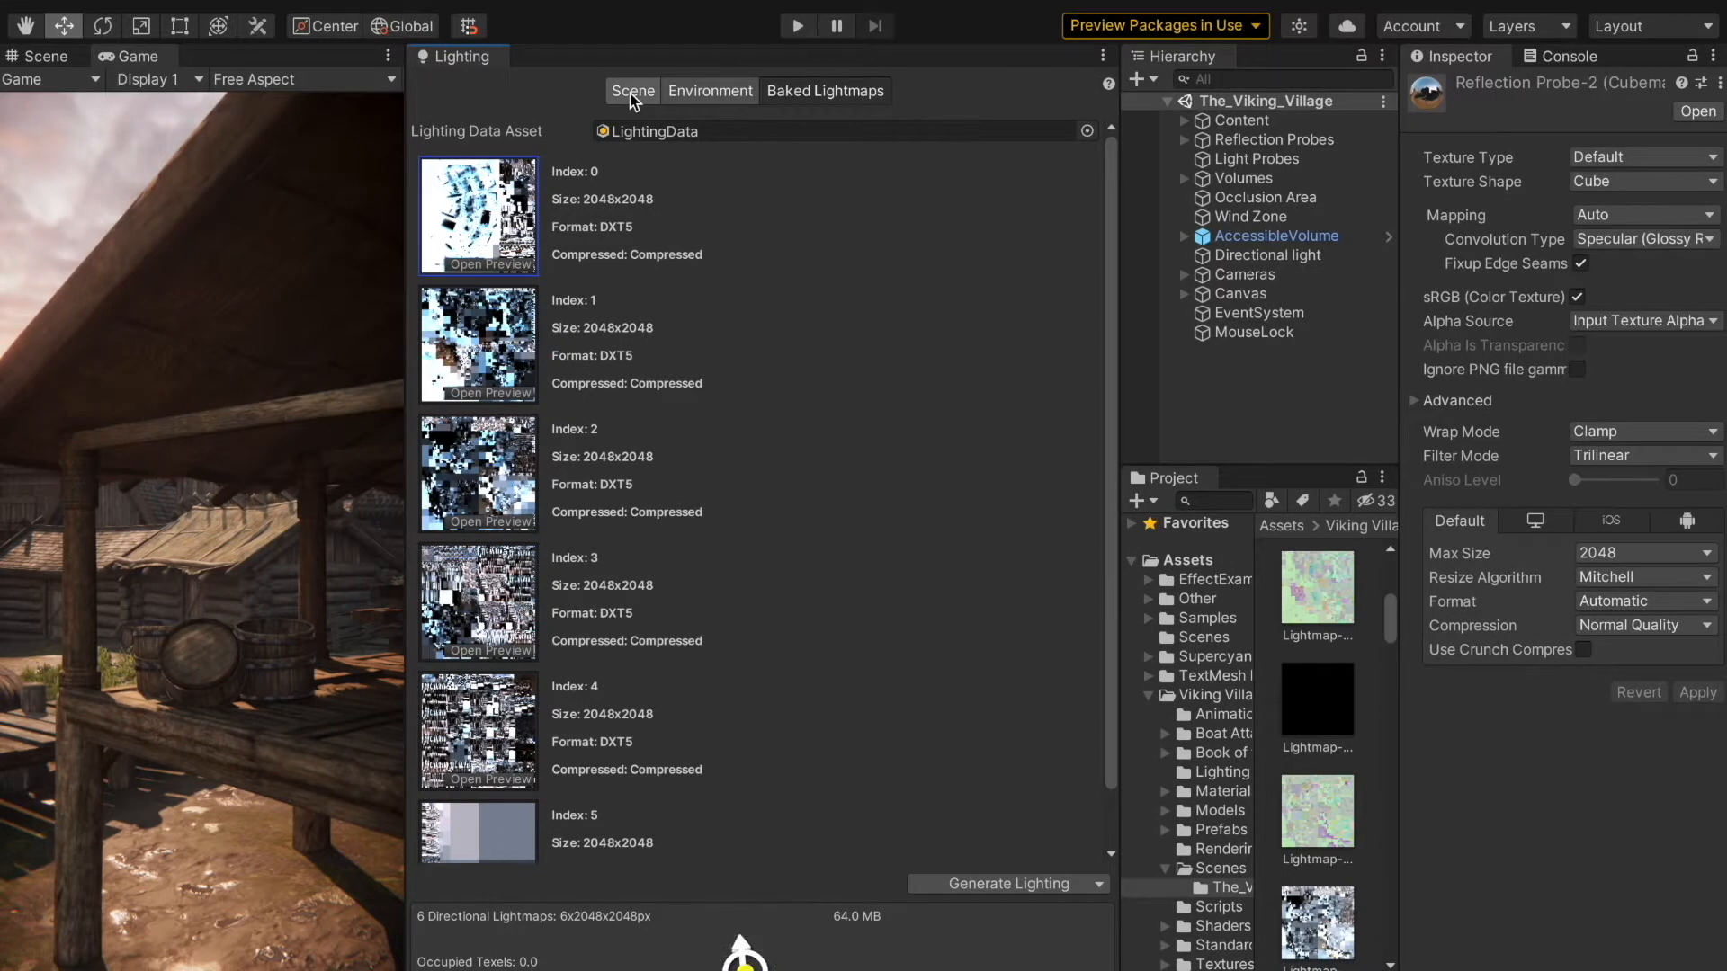
{"action": "left_click", "coordinate": [633, 91]}
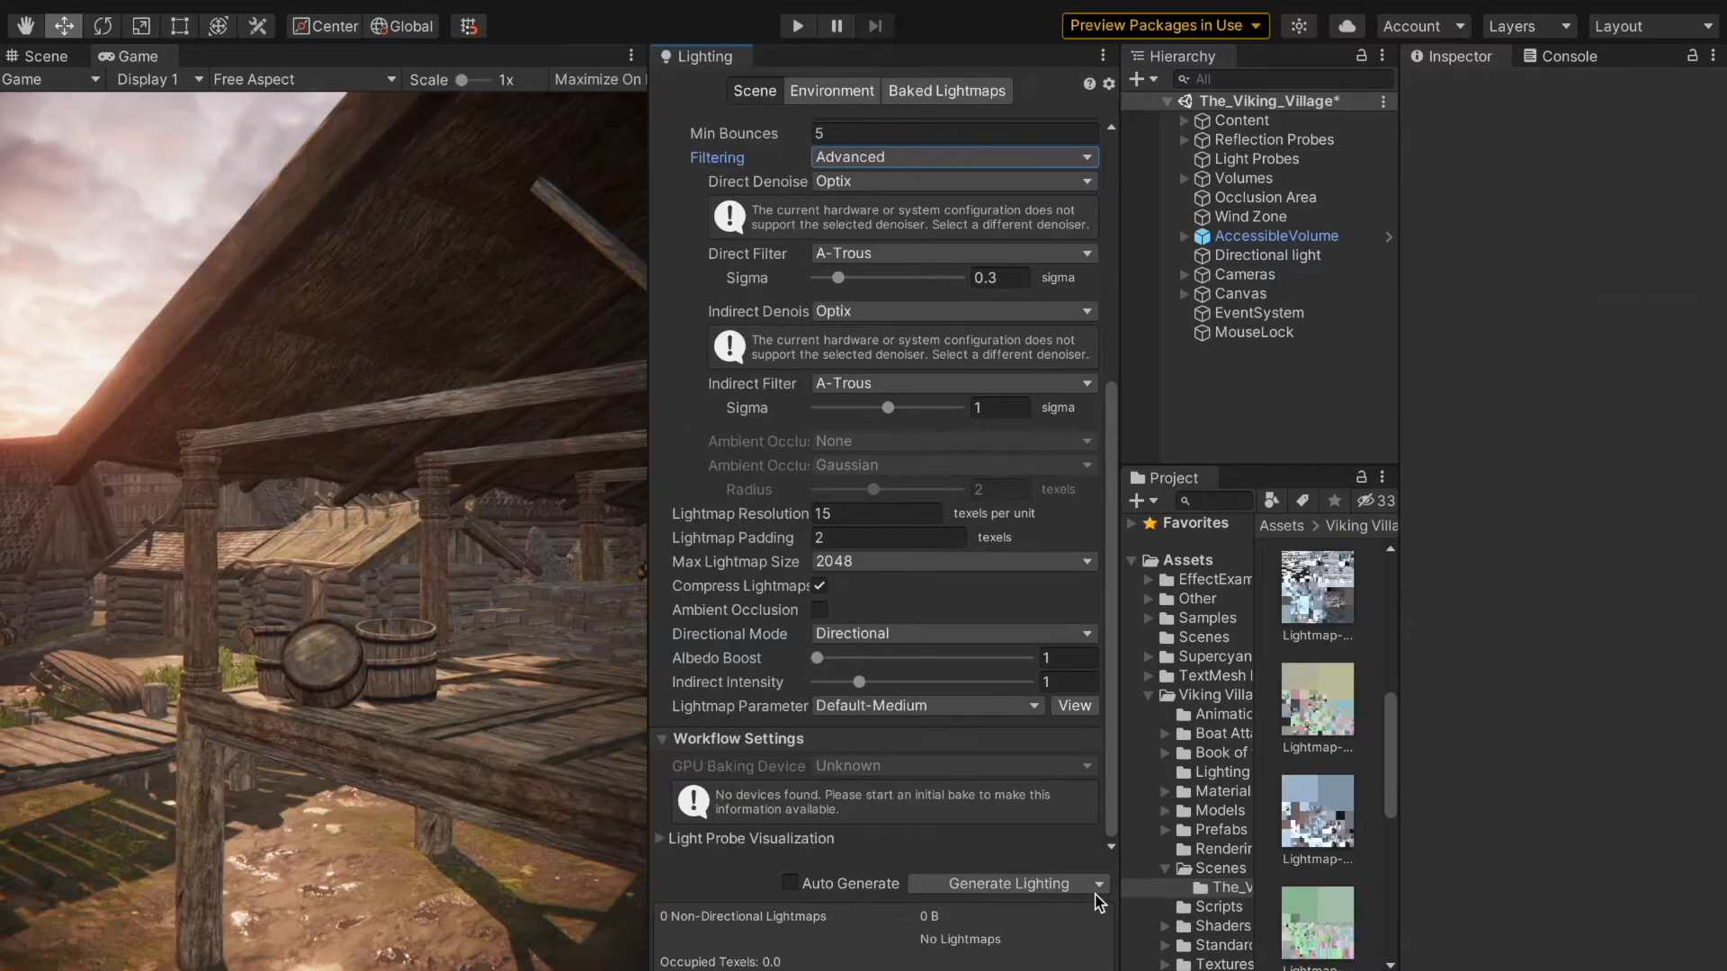
Step: Clear the baked lighting data of The_Viking_Village scene
{"action": "left_click", "coordinate": [1098, 884]}
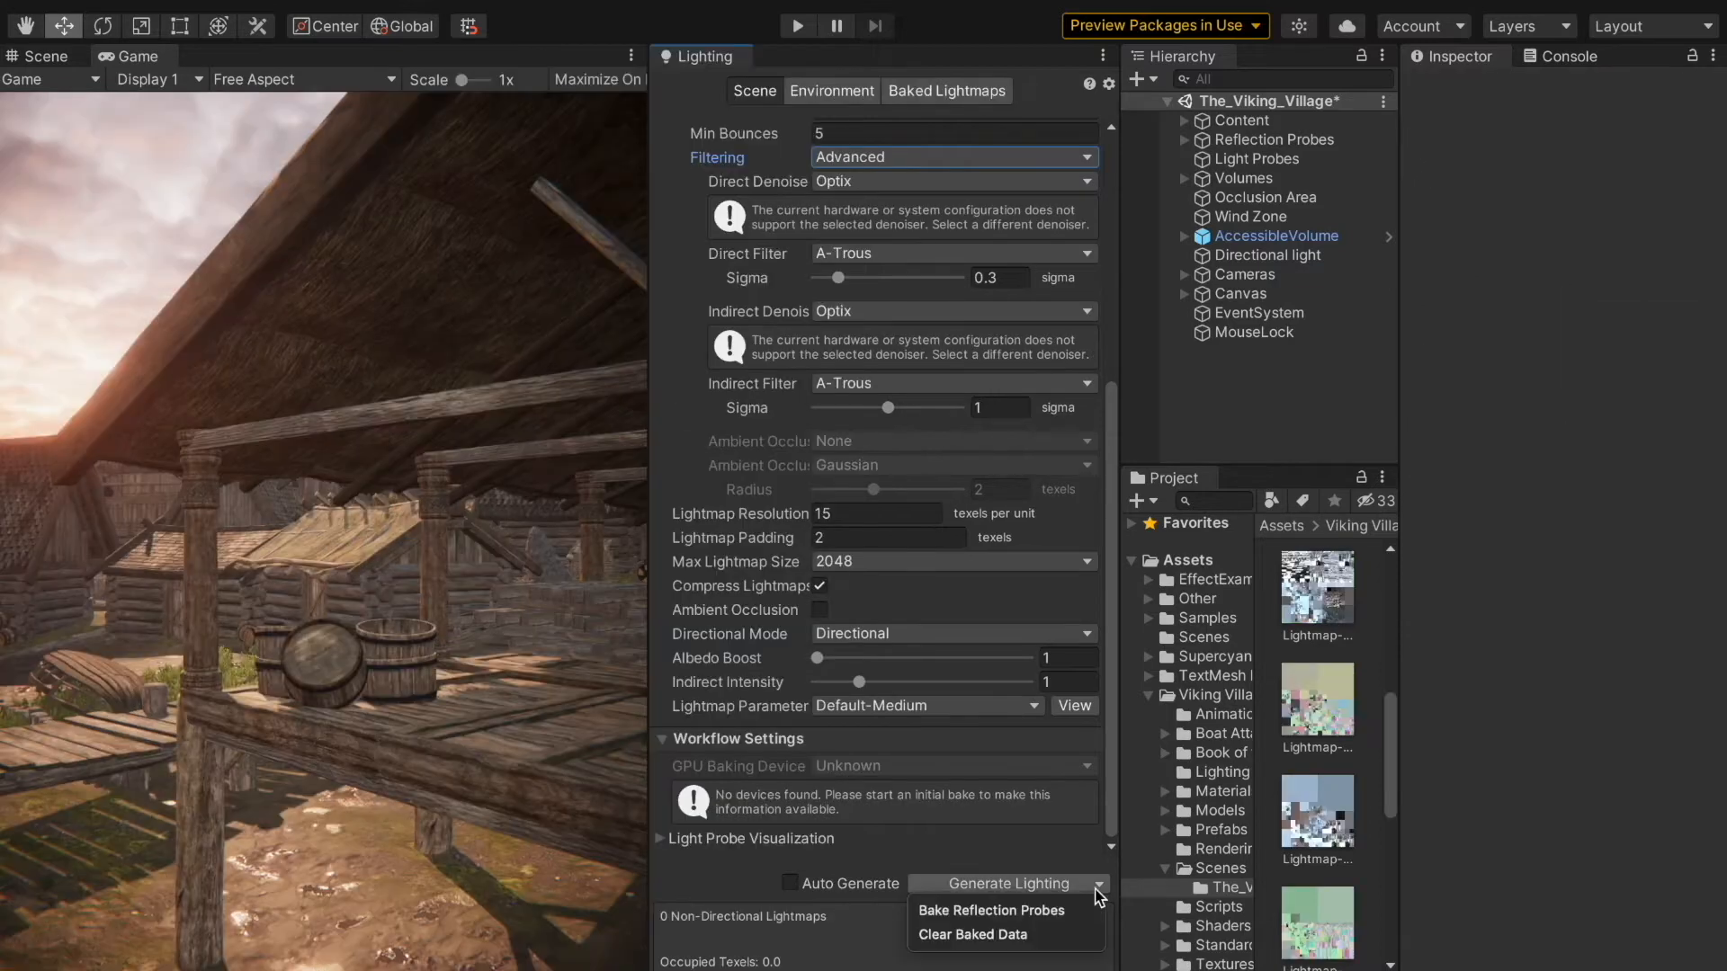
{"action": "left_click", "coordinate": [1052, 935]}
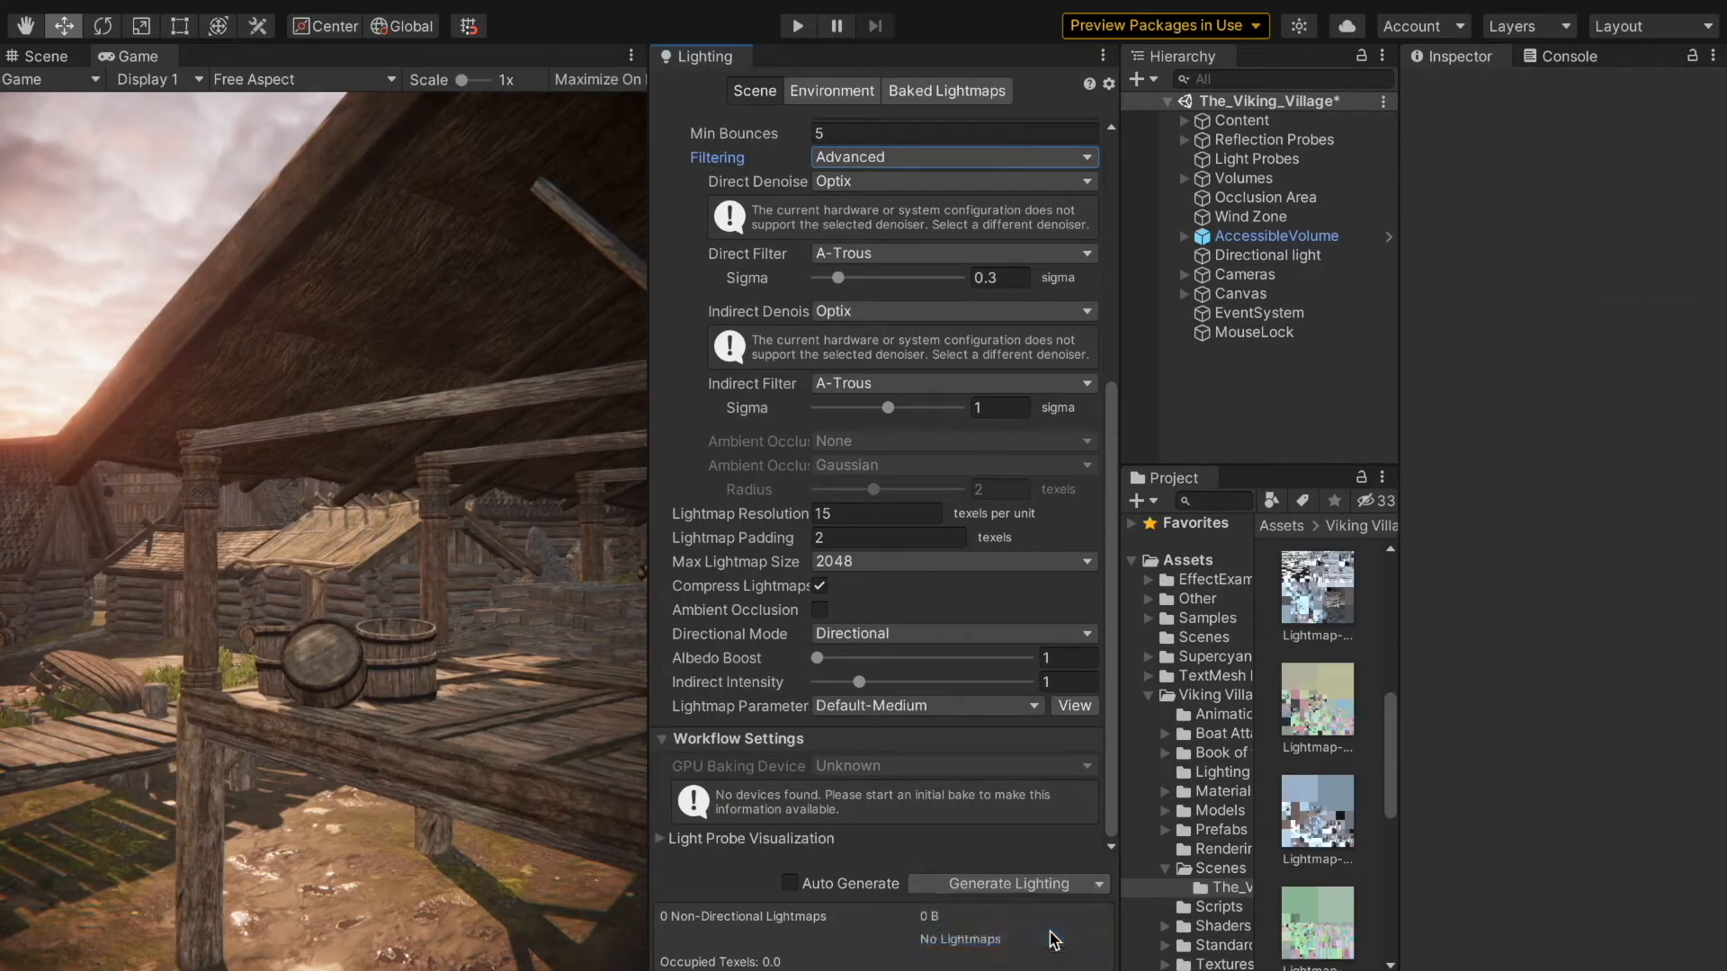
{"action": "right_click", "coordinate": [715, 56]}
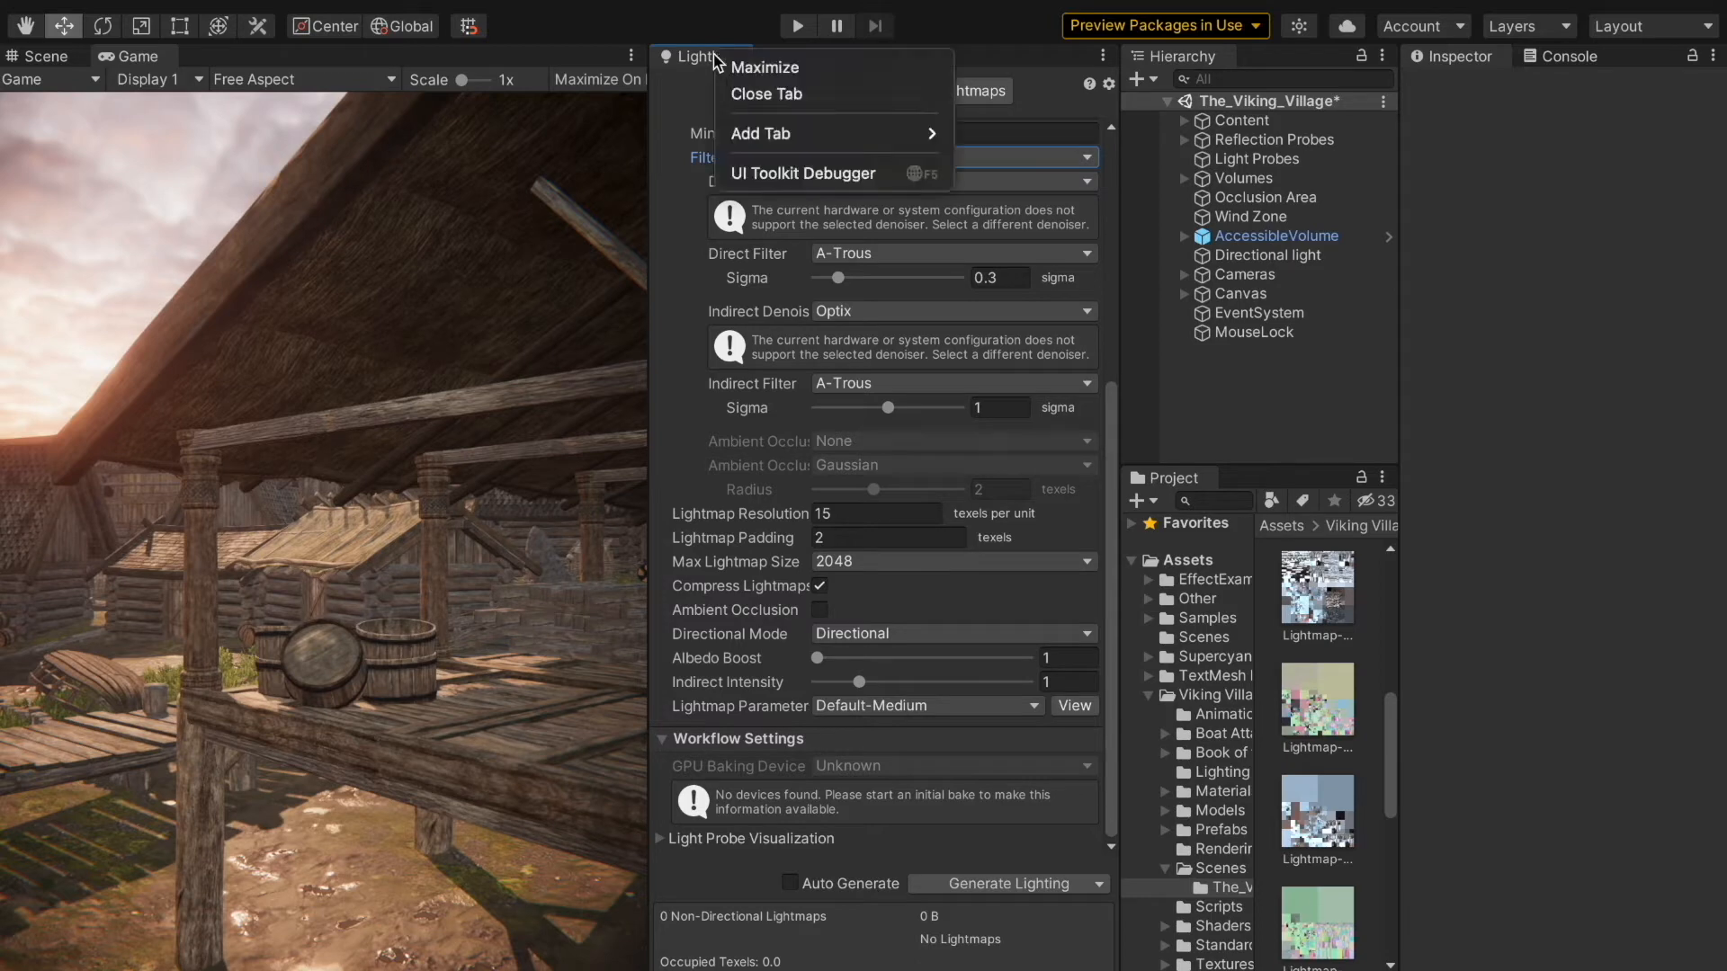
{"action": "left_click", "coordinate": [647, 138]}
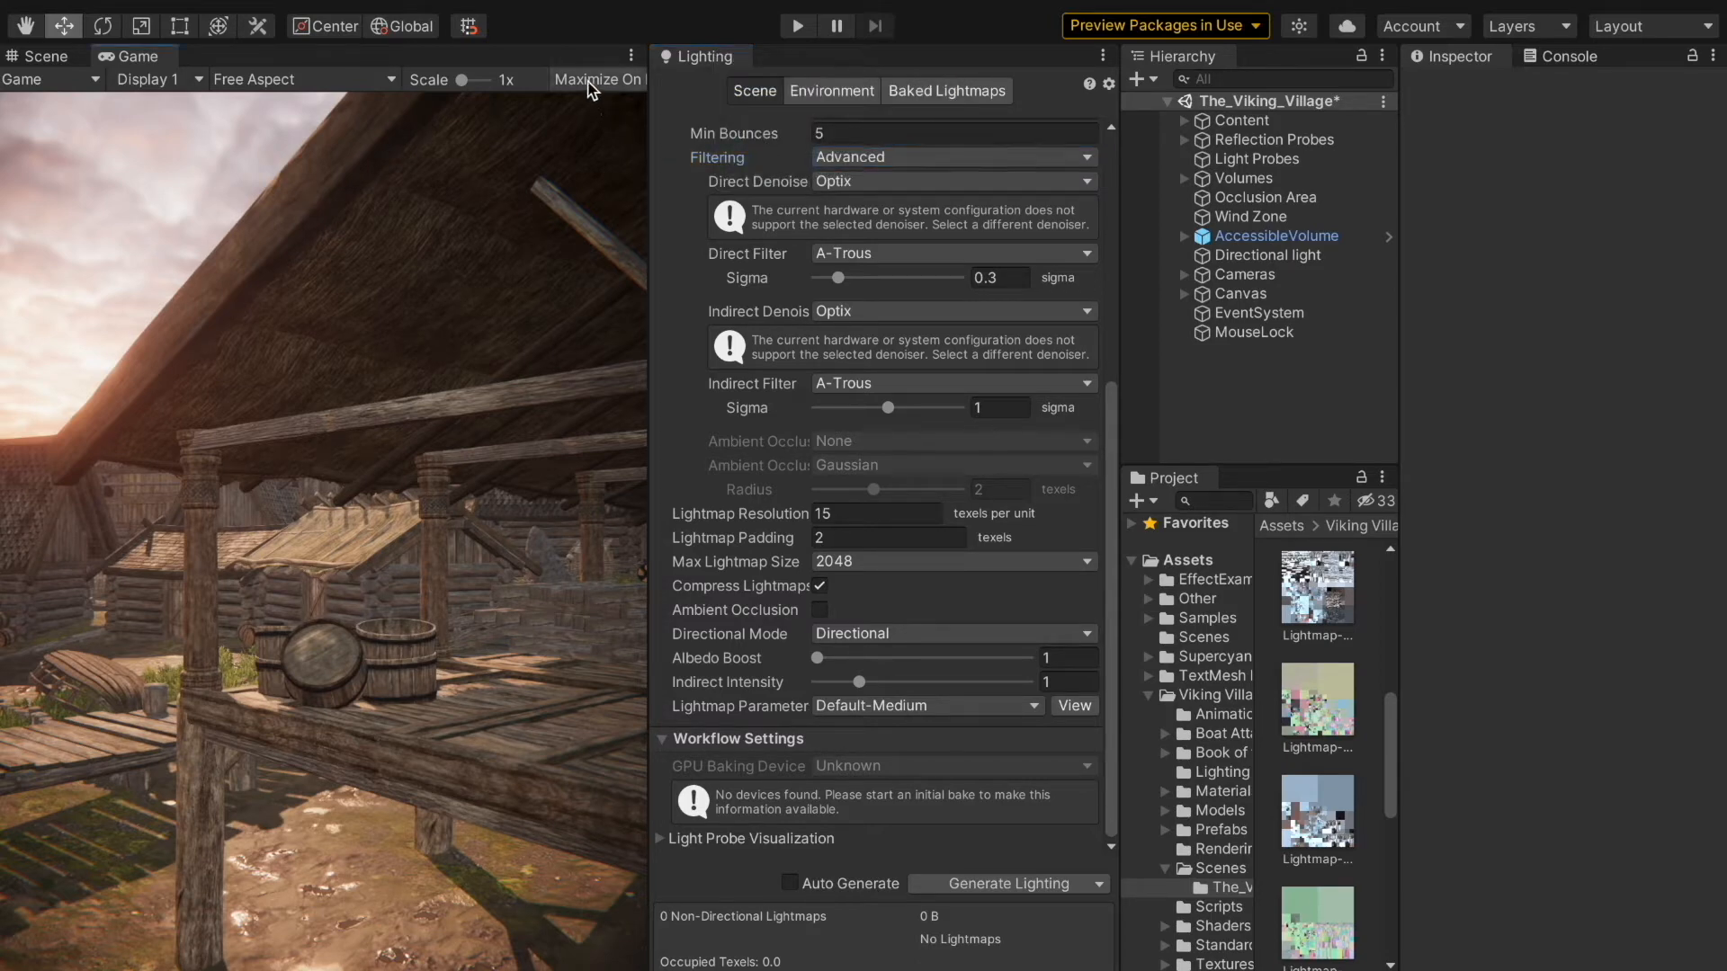
Step: Run the scene in a maximized Game view, and widen the Game view beside the docked Lighting window
{"action": "left_click", "coordinate": [796, 26]}
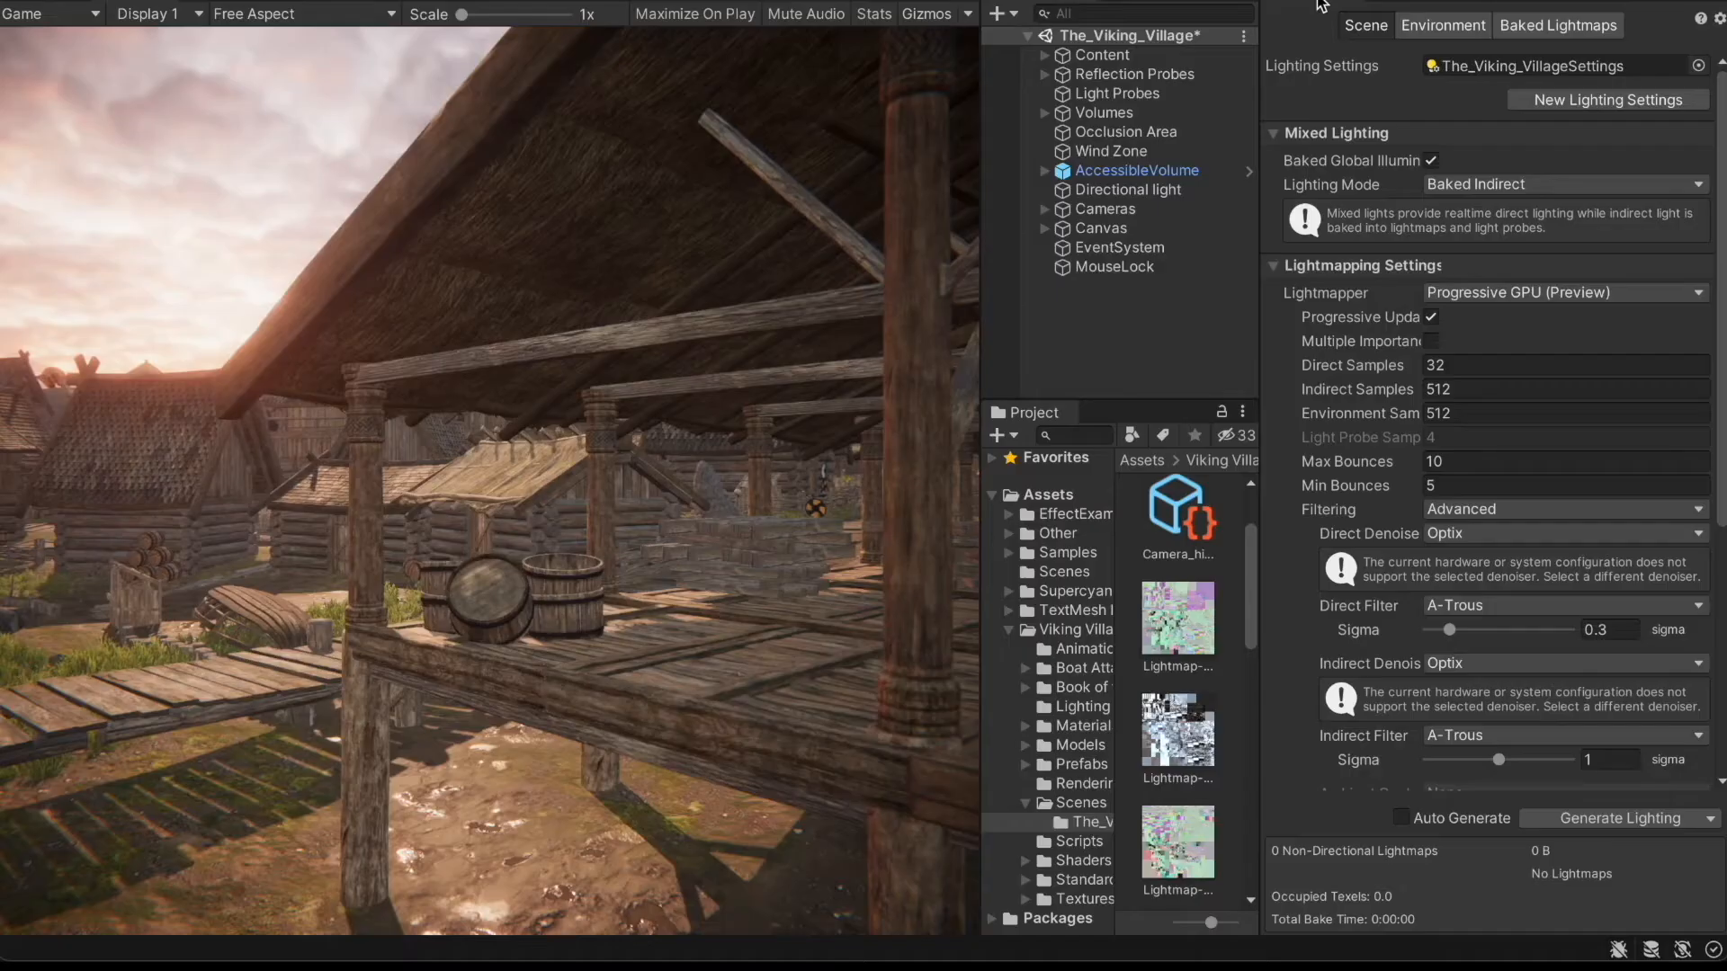
{"action": "left_click_drag", "start_coordinate": [1320, 4], "coordinate": [855, 193]}
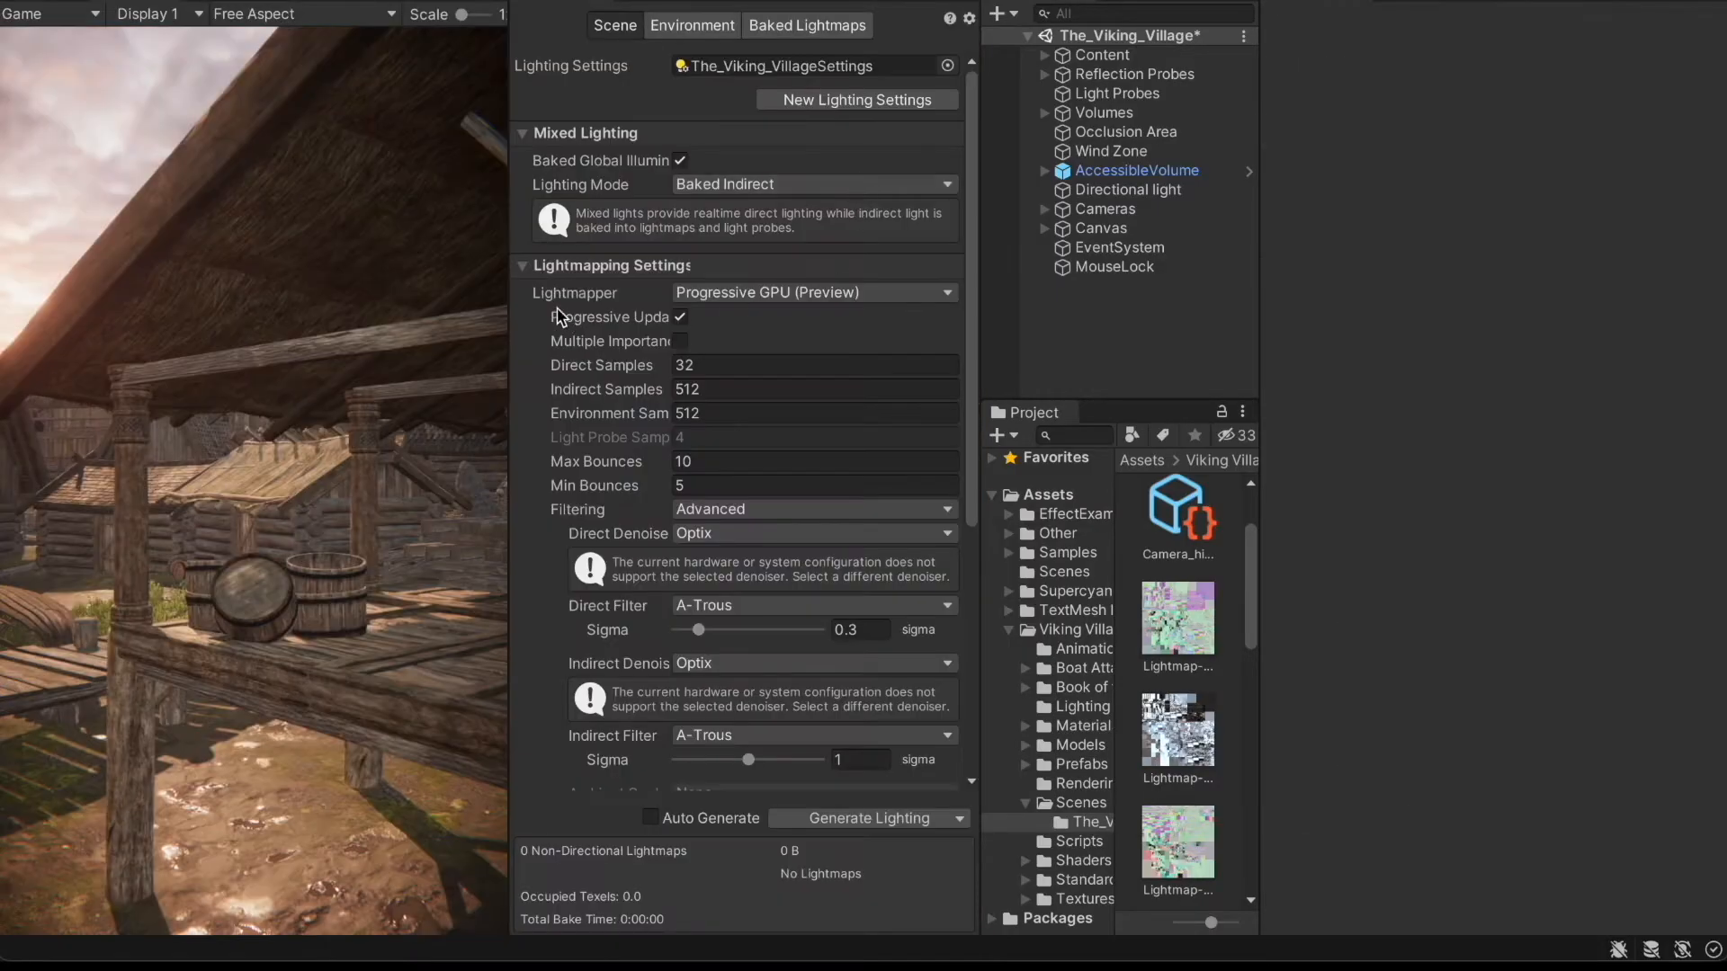
{"action": "left_click_drag", "start_coordinate": [508, 290], "coordinate": [646, 290]}
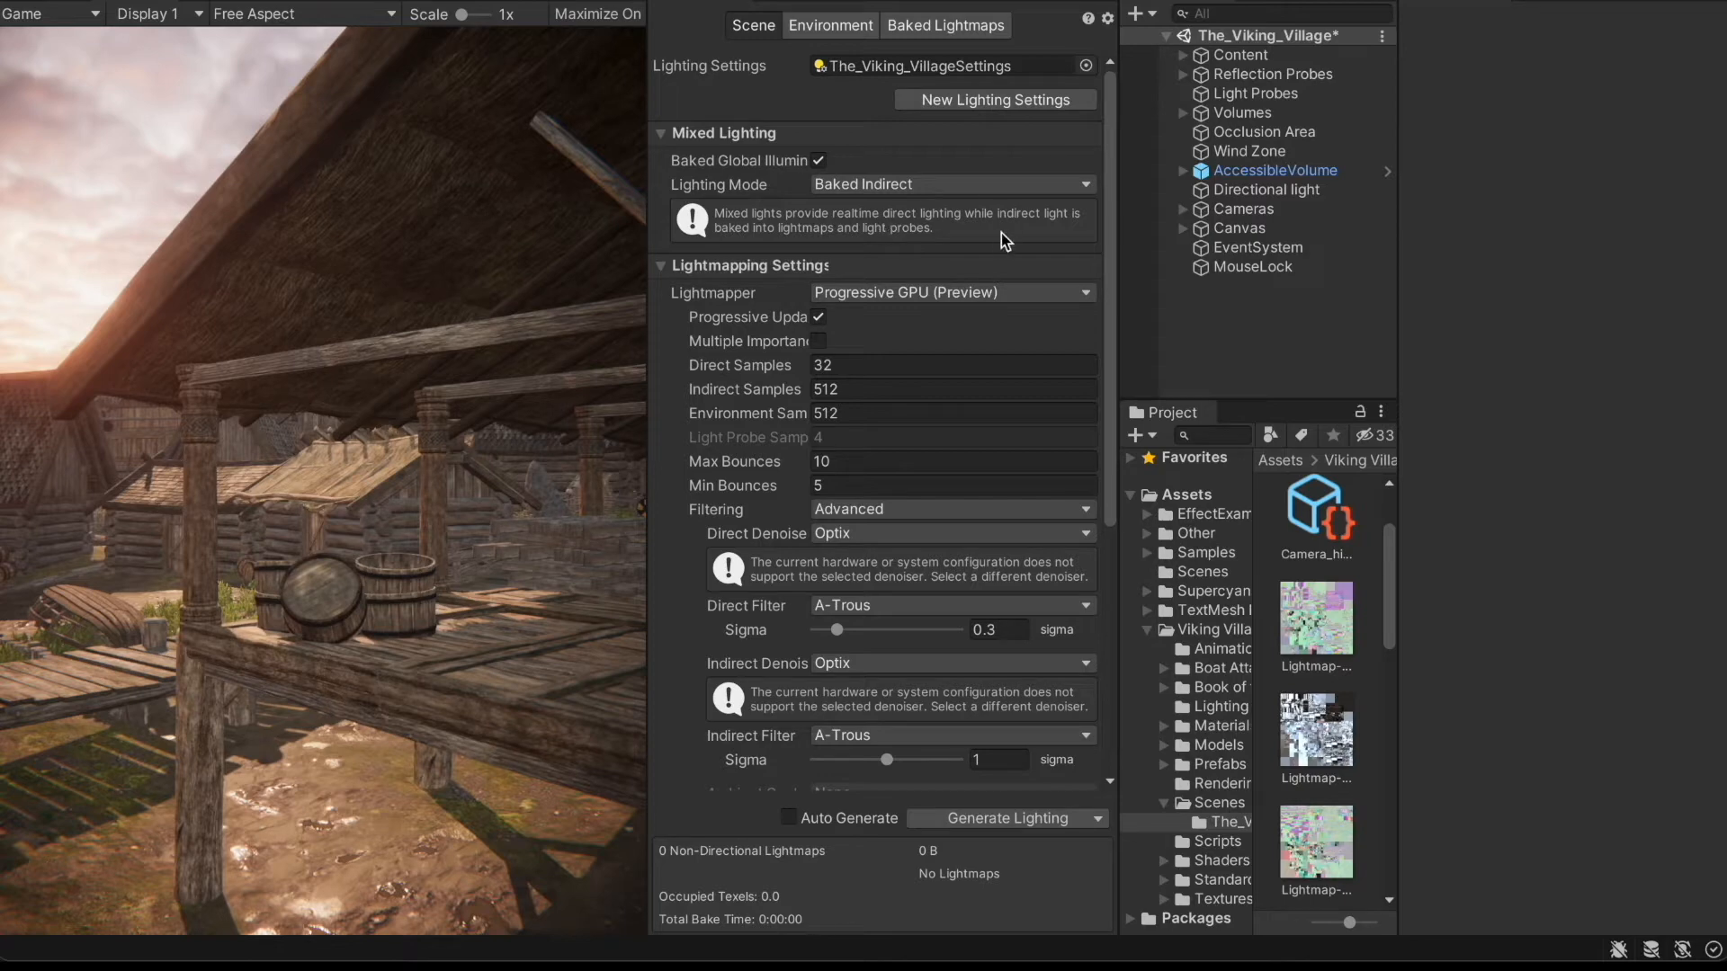
Step: Generate the lighting for The_Viking_Village scene and open the Background Tasks window to follow the Global Illumination bake
{"action": "scroll", "coordinate": [1006, 241], "scroll_direction": "down", "scroll_amount": 8}
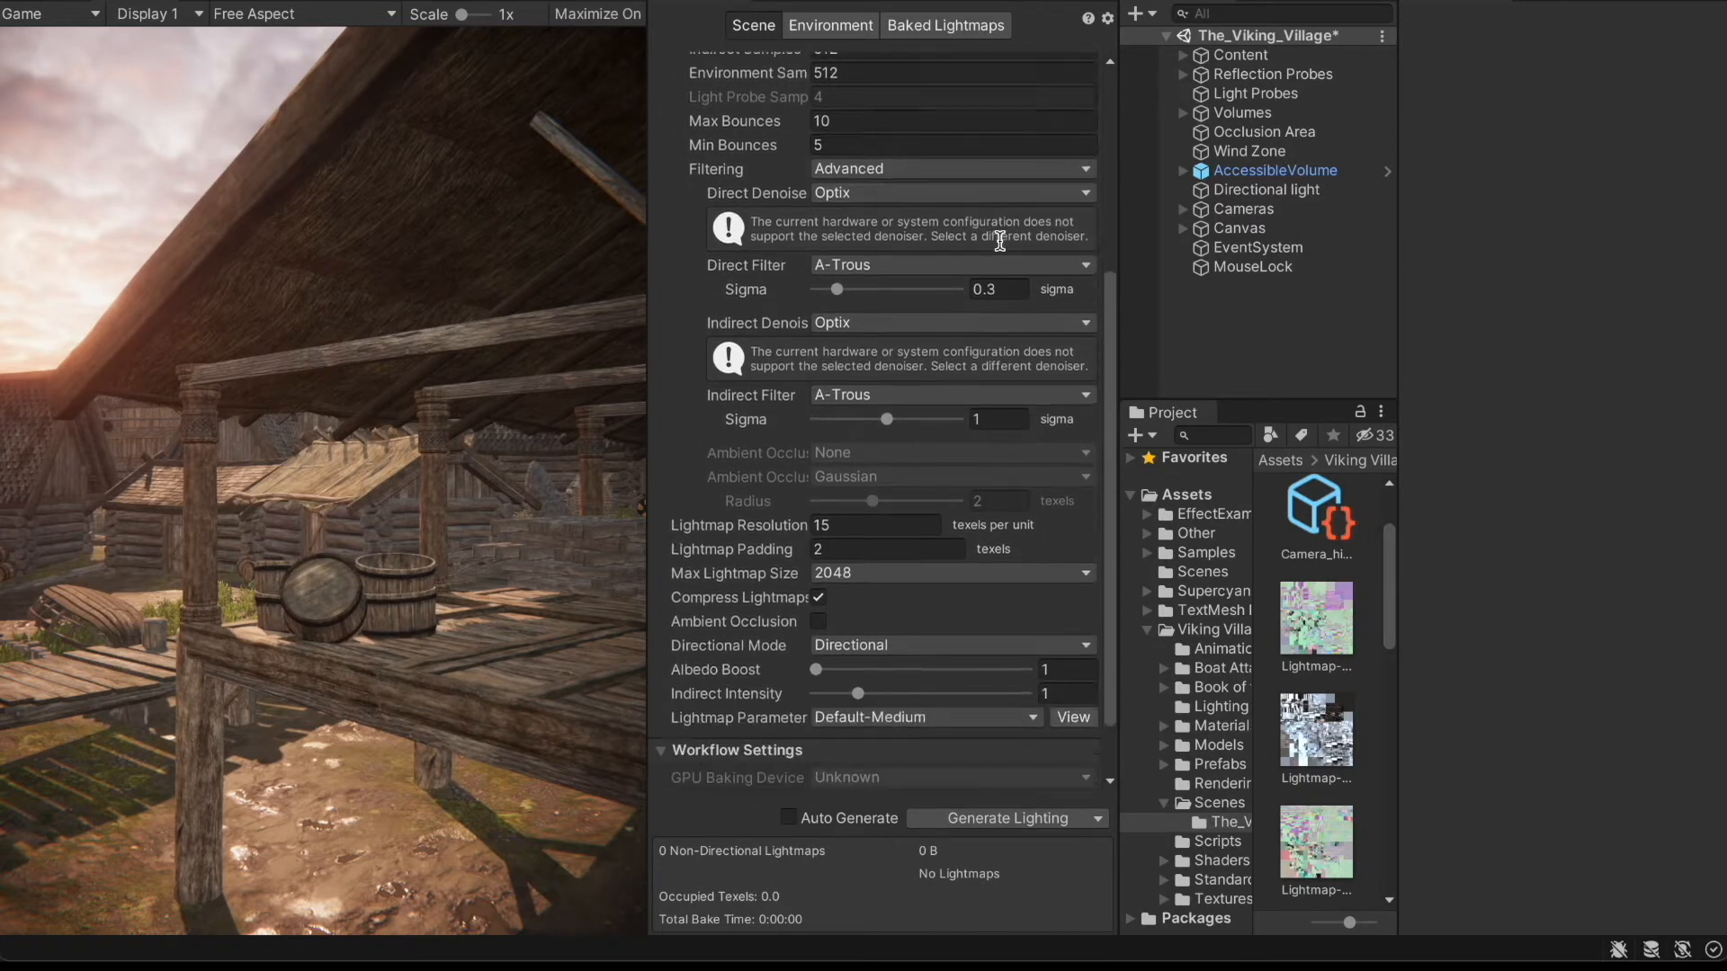
{"action": "scroll", "coordinate": [1001, 243], "scroll_direction": "down", "scroll_amount": 2}
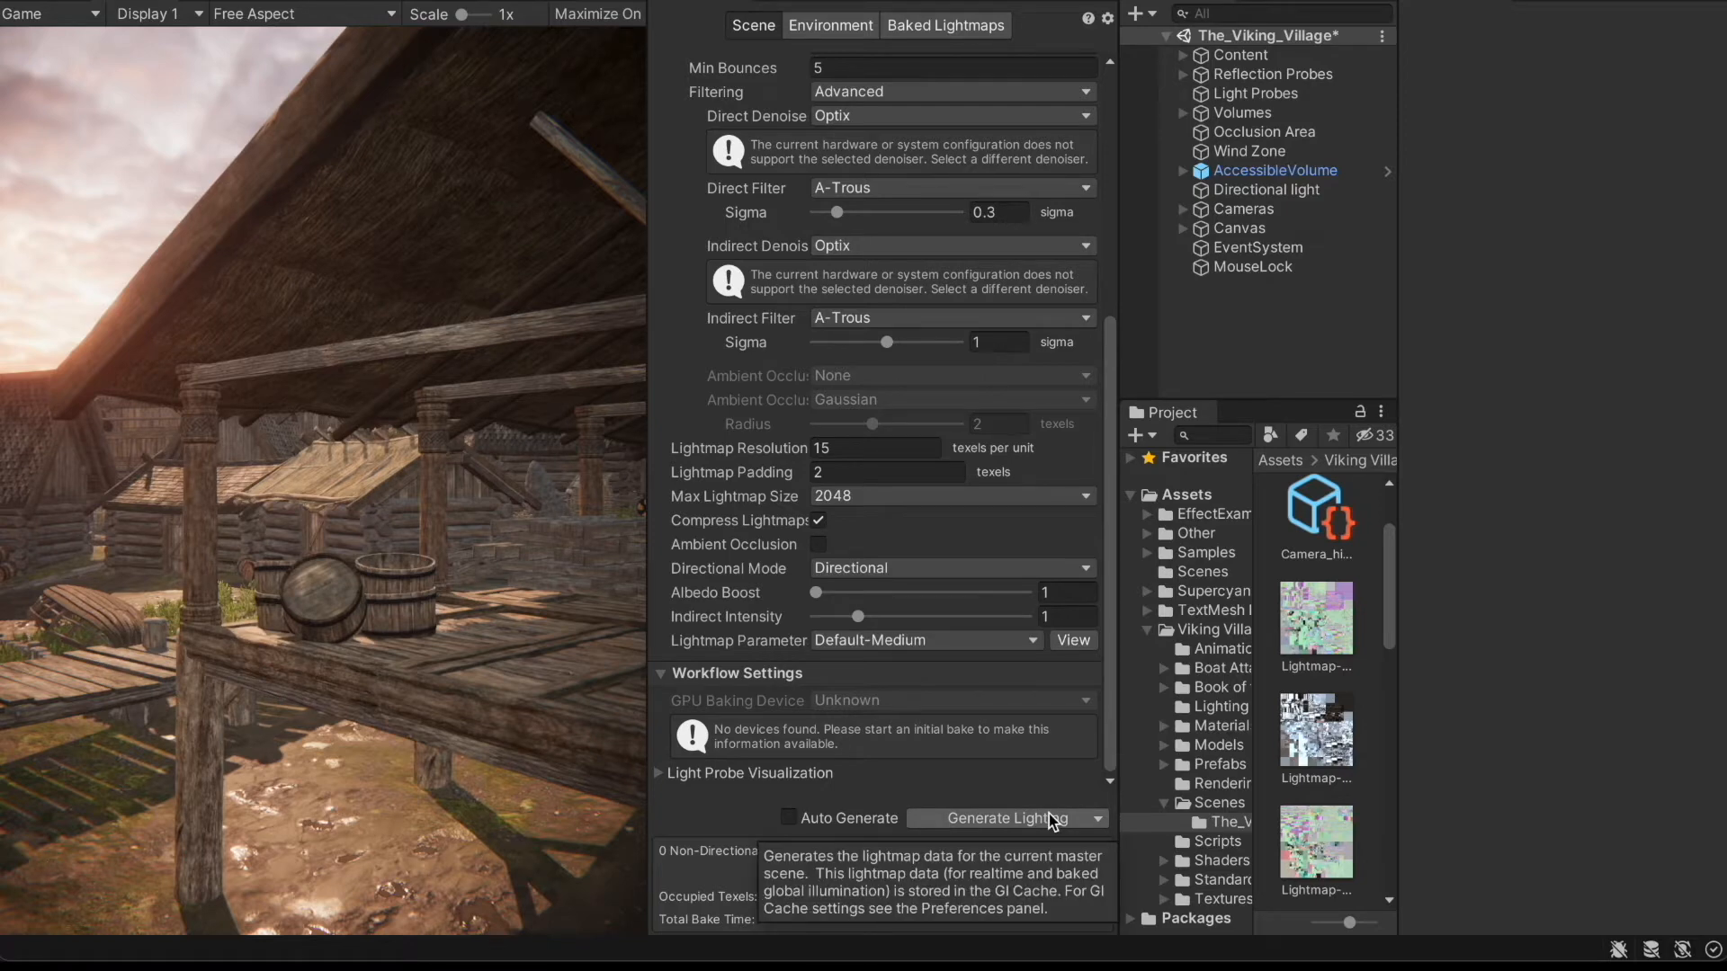
{"action": "left_click", "coordinate": [37, 4]}
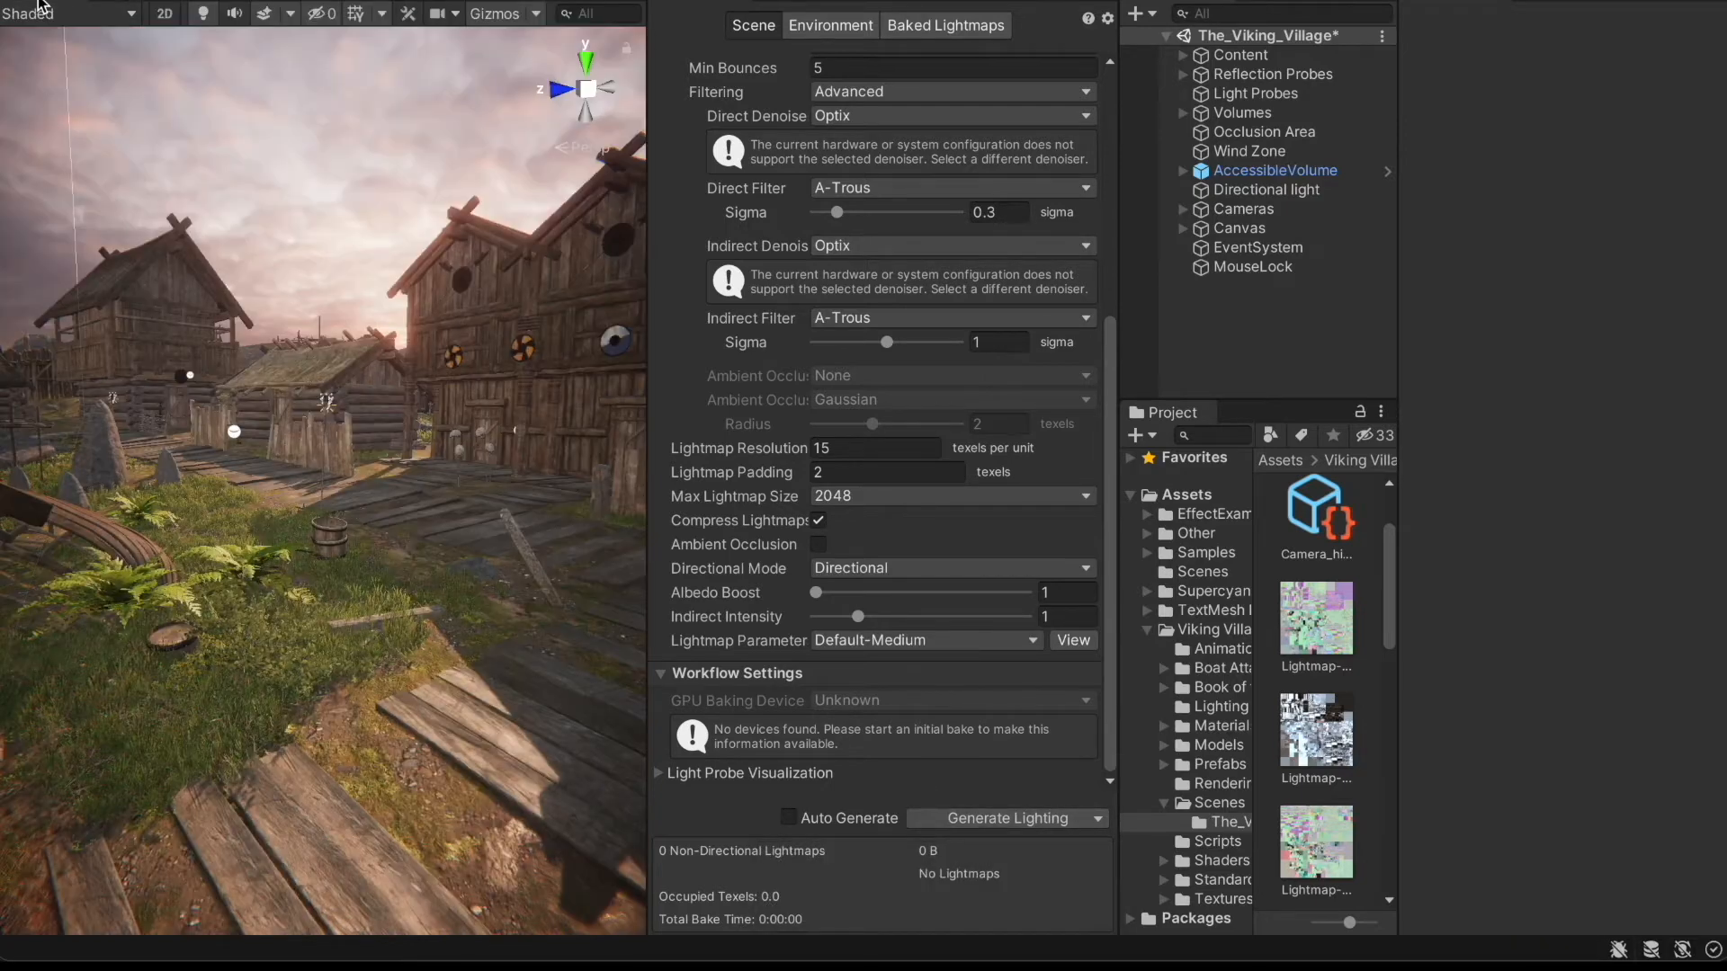
{"action": "left_click", "coordinate": [134, 4]}
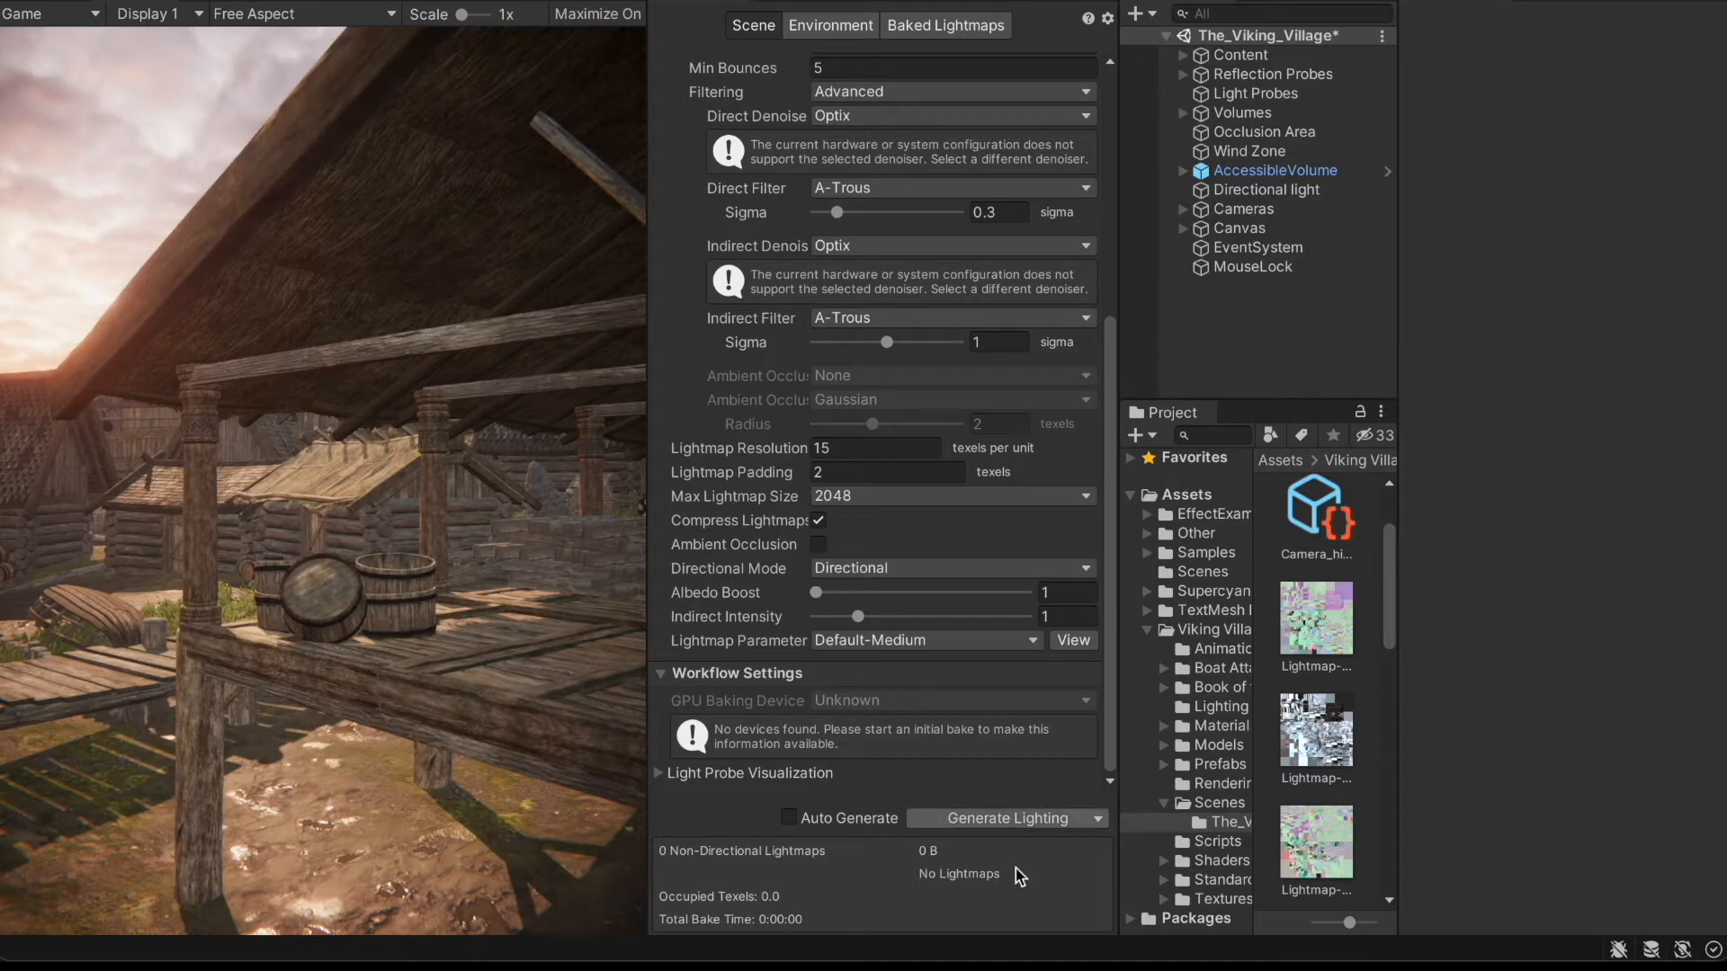
{"action": "left_click", "coordinate": [1049, 820]}
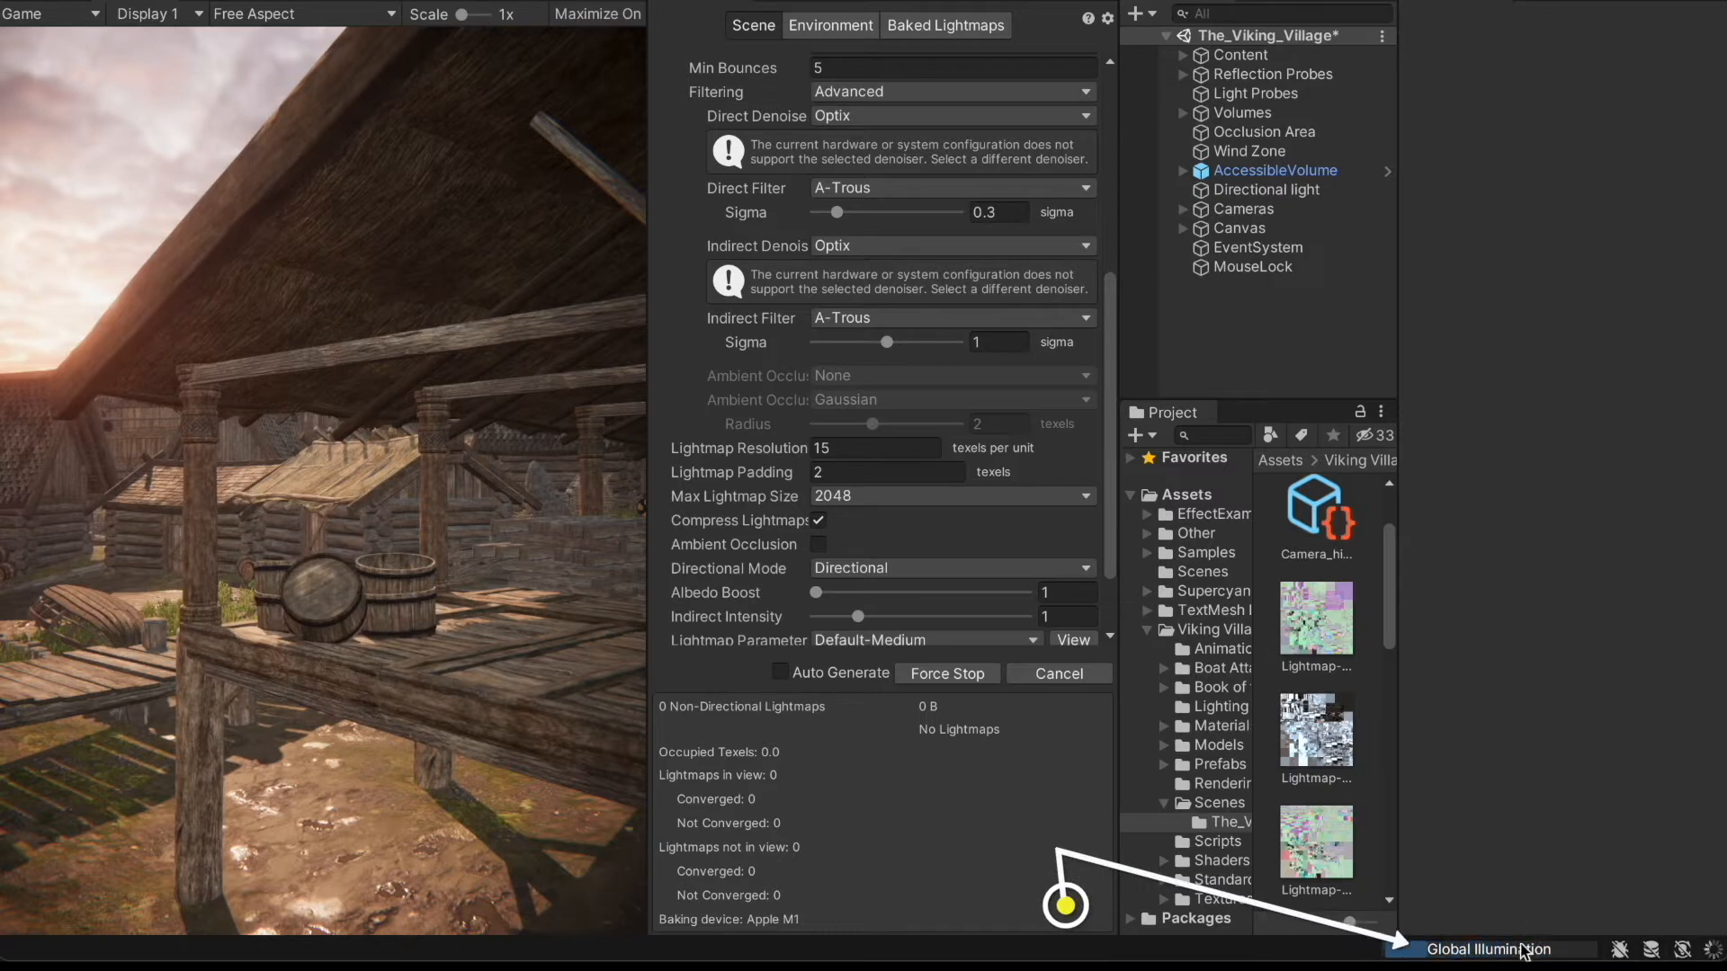
{"action": "left_click", "coordinate": [1403, 949]}
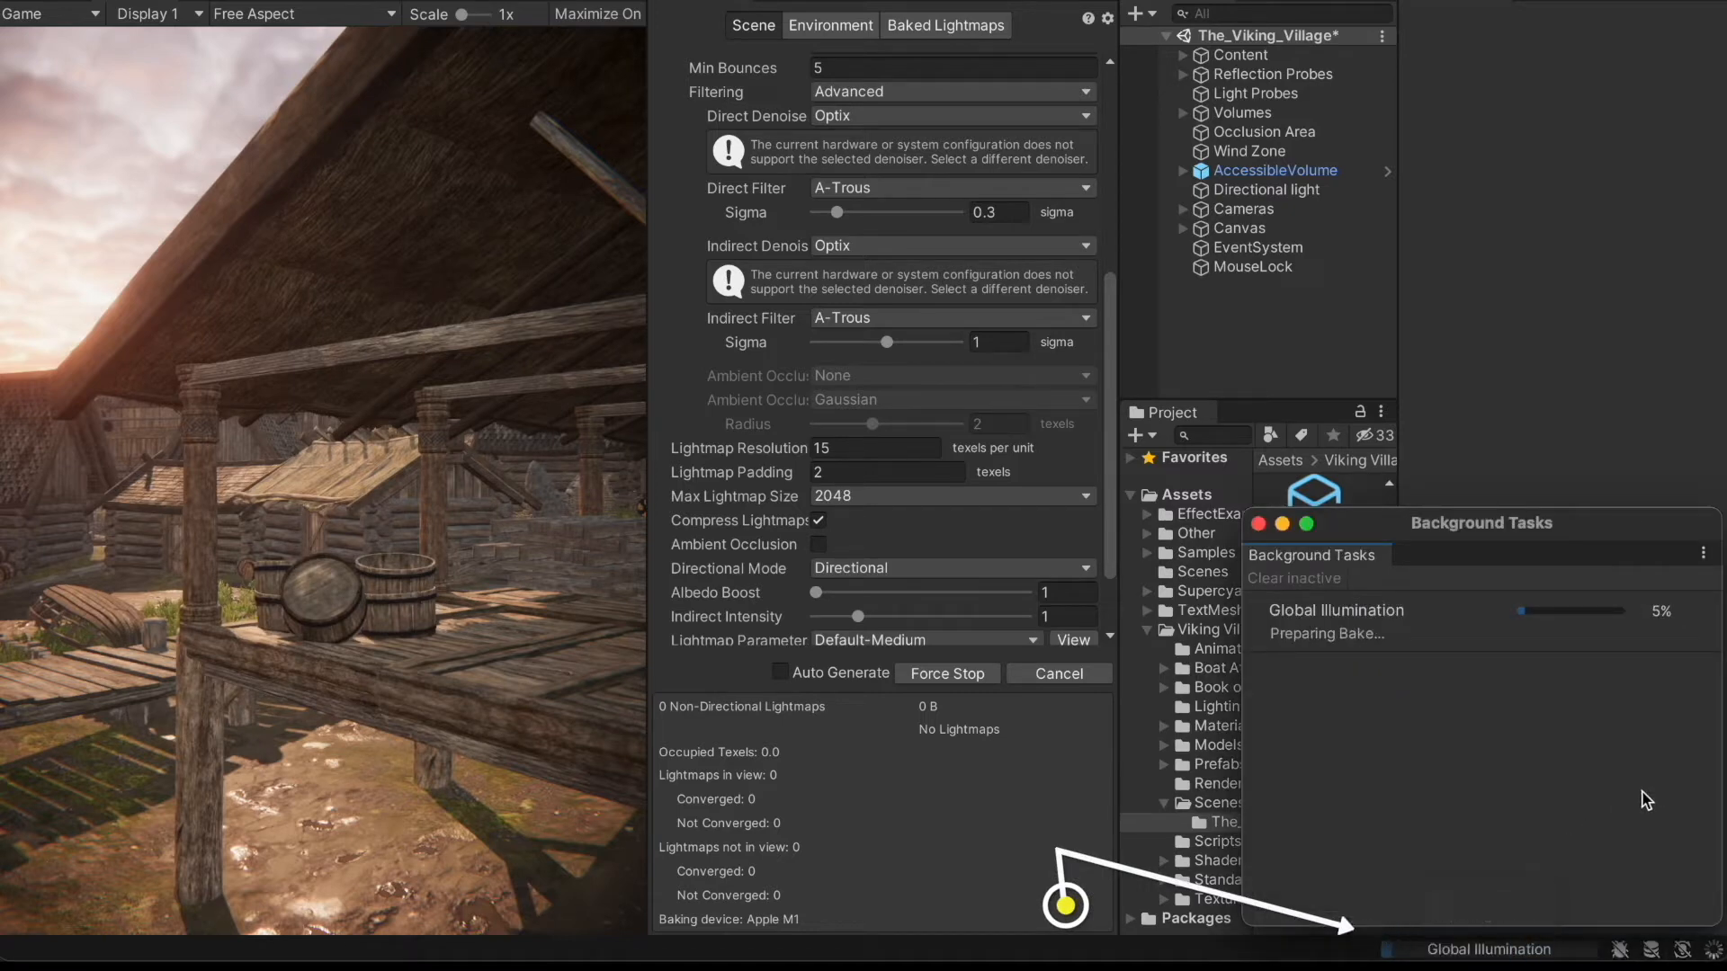